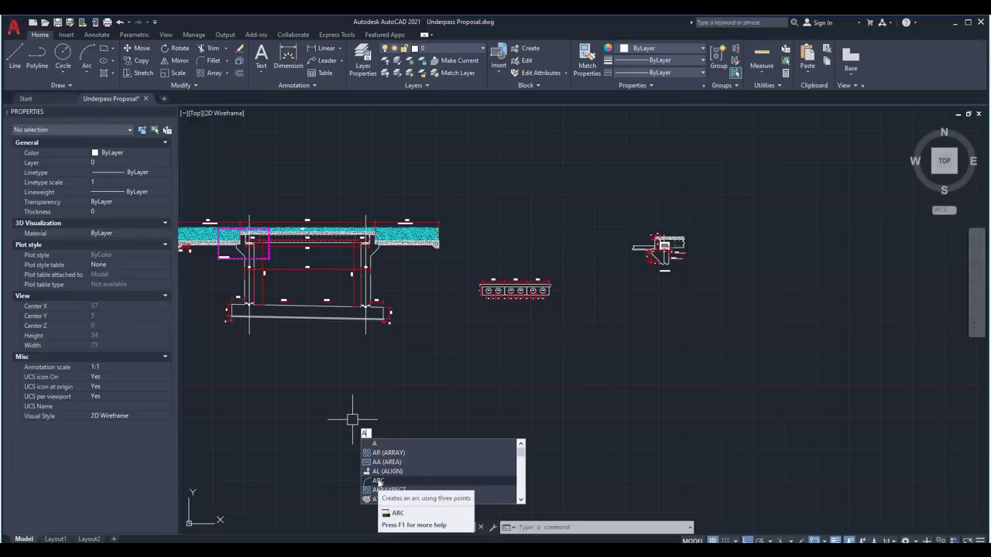
# Draw a three-point arc in the empty space below the underpass cross-section.
pyautogui.click(378, 482)
pyautogui.click(423, 467)
pyautogui.click(421, 416)
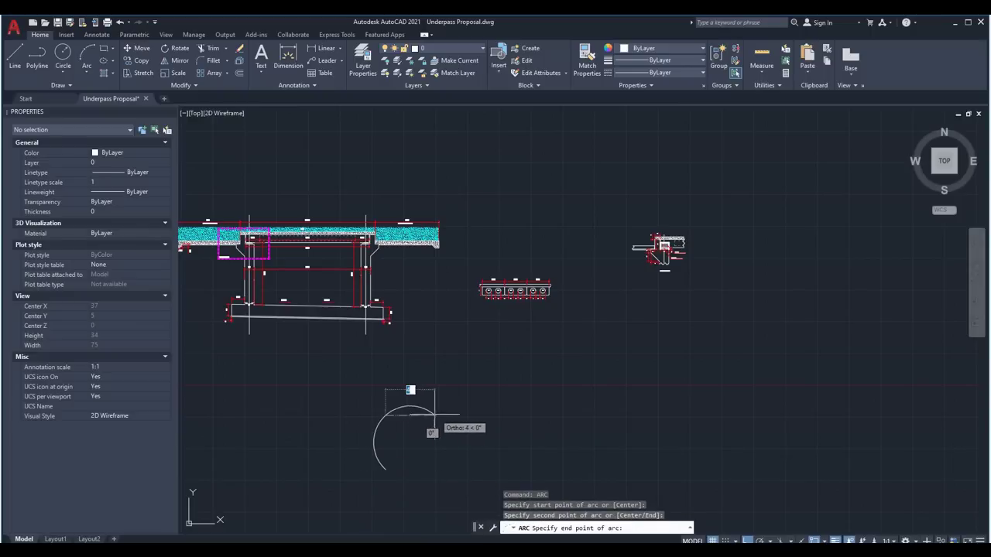
pyautogui.click(451, 370)
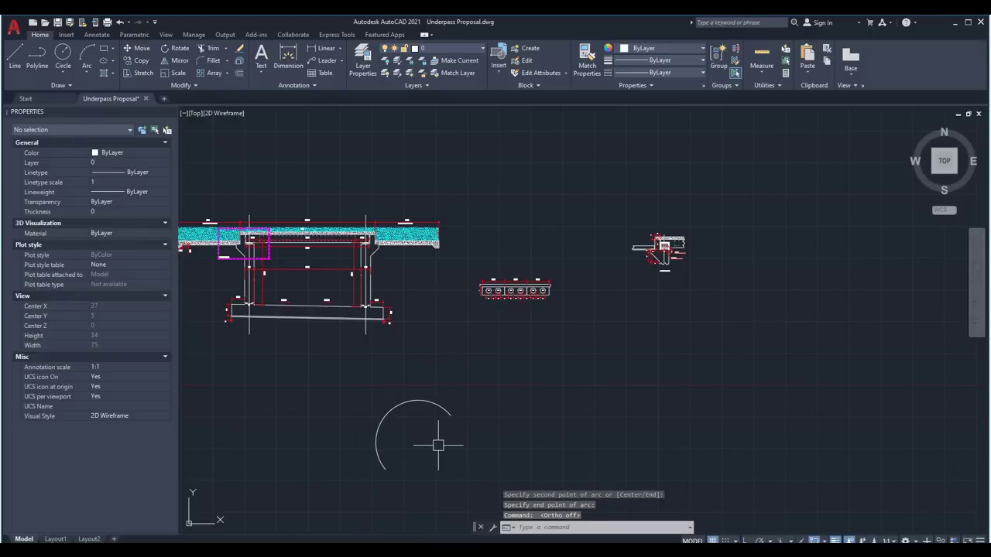
# With Ortho mode off, draw a second three-point arc beside the first one.
pyautogui.press('Return')
pyautogui.click(484, 456)
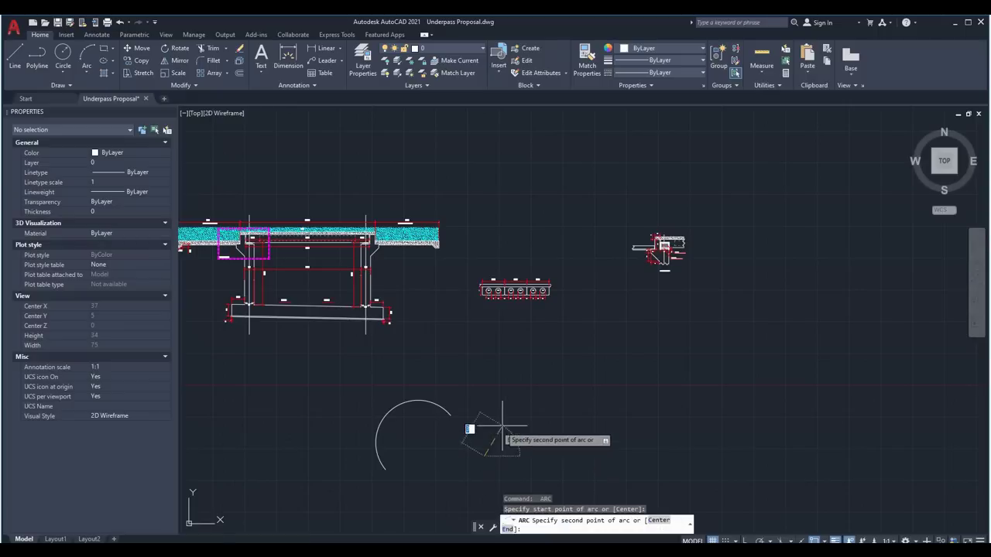
pyautogui.click(541, 391)
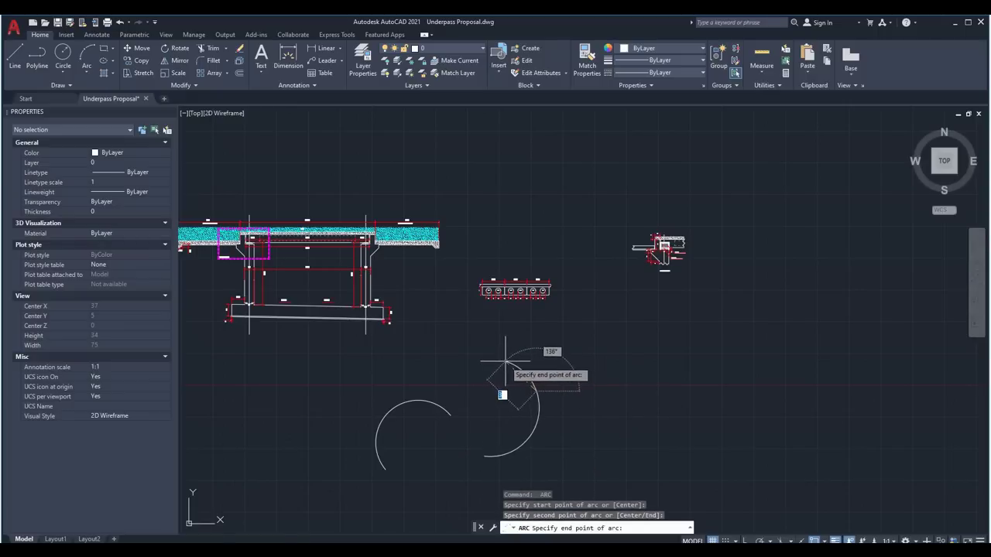
pyautogui.click(579, 416)
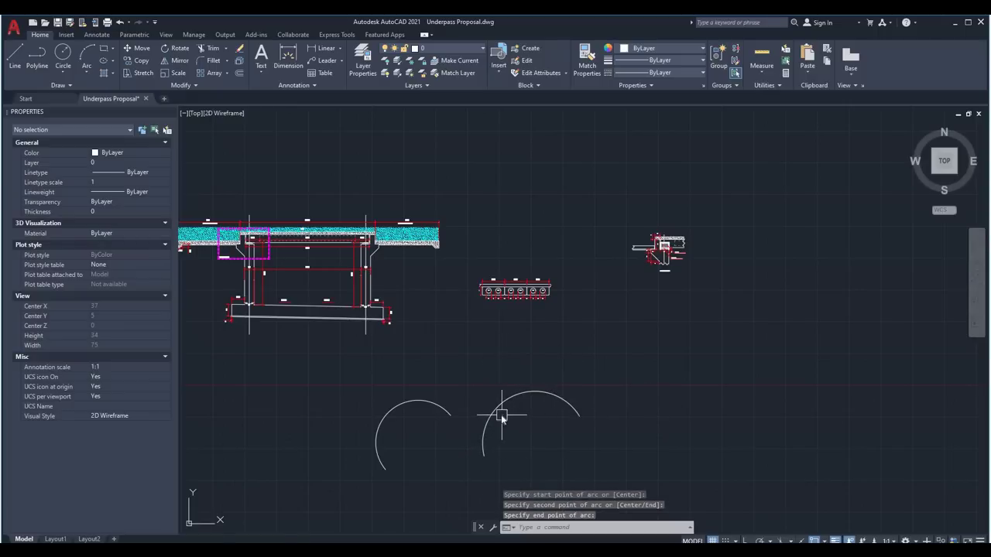
# Erase both practice arcs below the underpass cross-section with a crossing selection.
pyautogui.write('e')
pyautogui.press('Return')
pyautogui.click(517, 441)
pyautogui.click(413, 389)
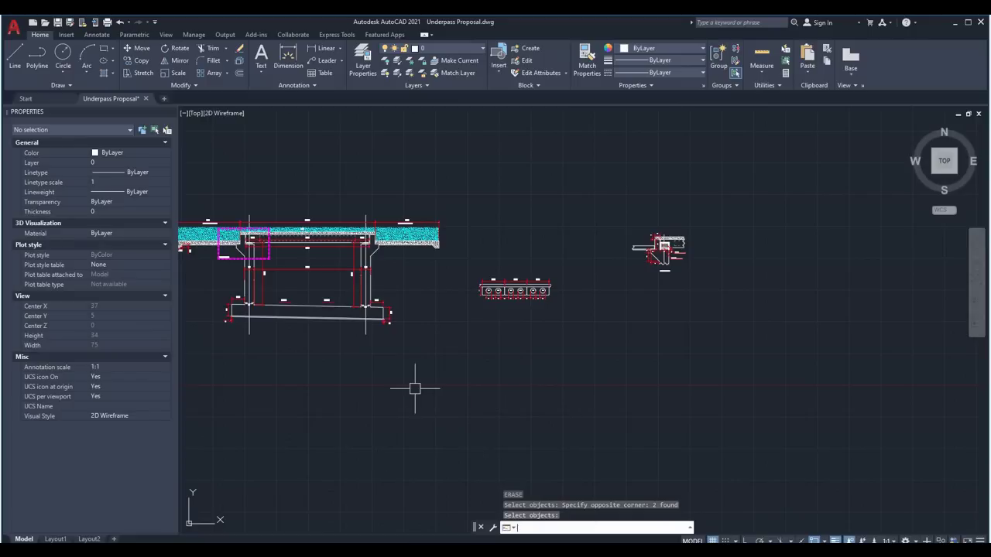
# Draw a wide upward-bulging arc below the underpass cross-section using the 3-Point arc method.
pyautogui.click(85, 74)
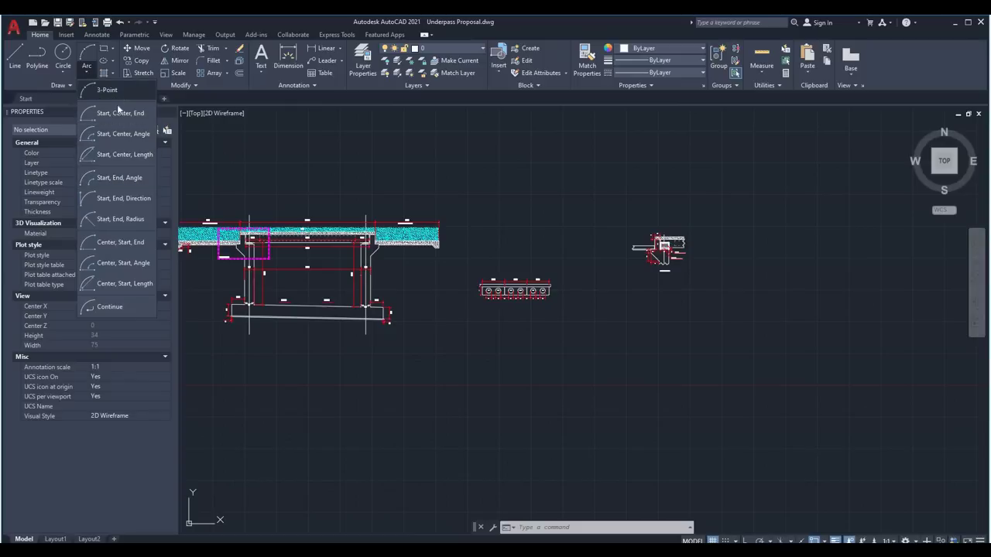
pyautogui.click(85, 52)
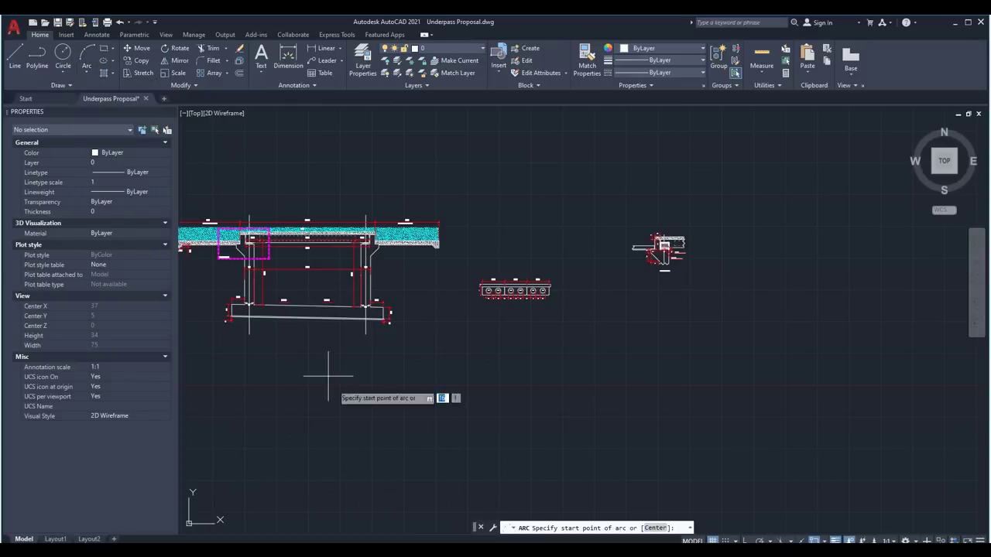
pyautogui.click(343, 447)
pyautogui.click(395, 398)
pyautogui.click(501, 442)
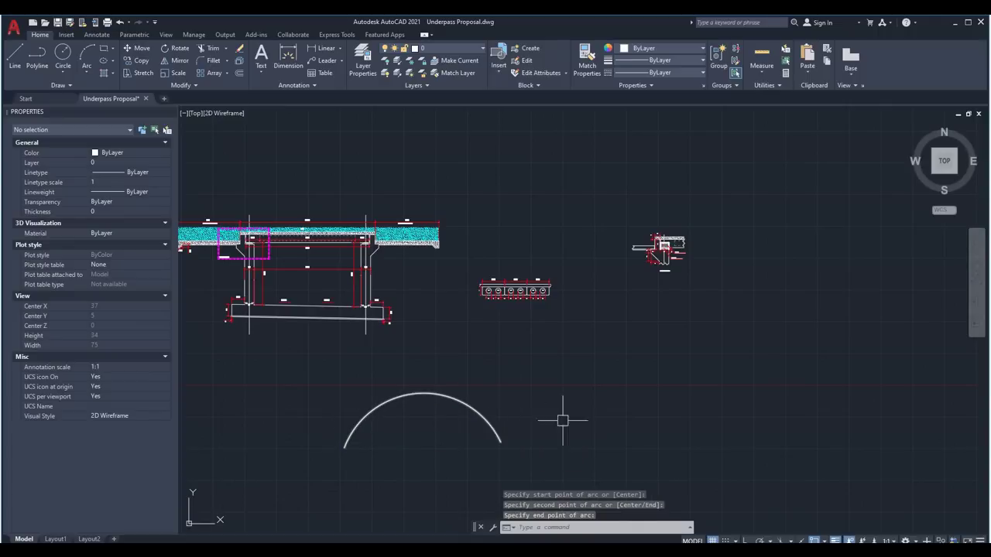
# Continue with a tangent arc from the end of the wide arc, forming an S-shaped curve.
pyautogui.press('Return')
pyautogui.press('Return')
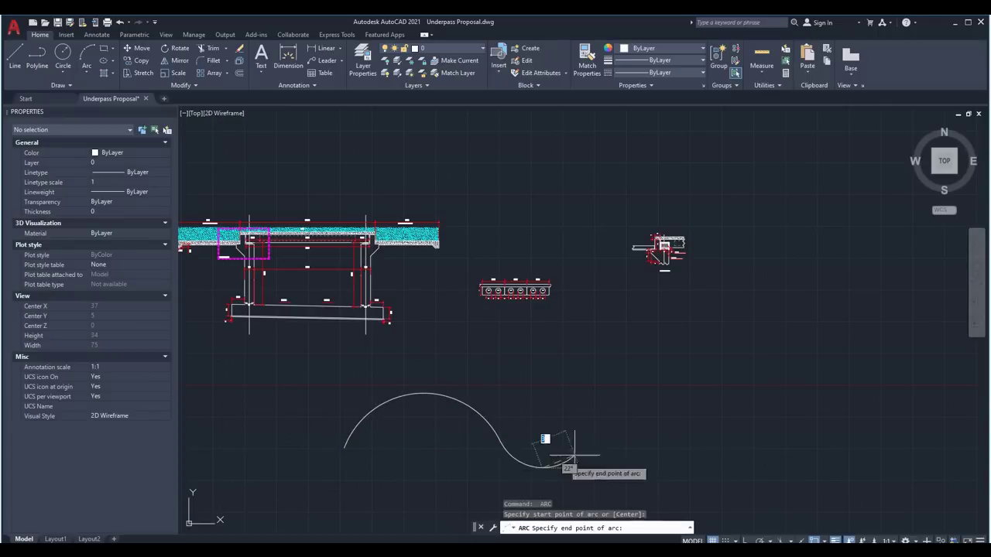
pyautogui.click(589, 446)
# Erase the two joined arcs of the S-shaped curve.
pyautogui.write('e')
pyautogui.press('Return')
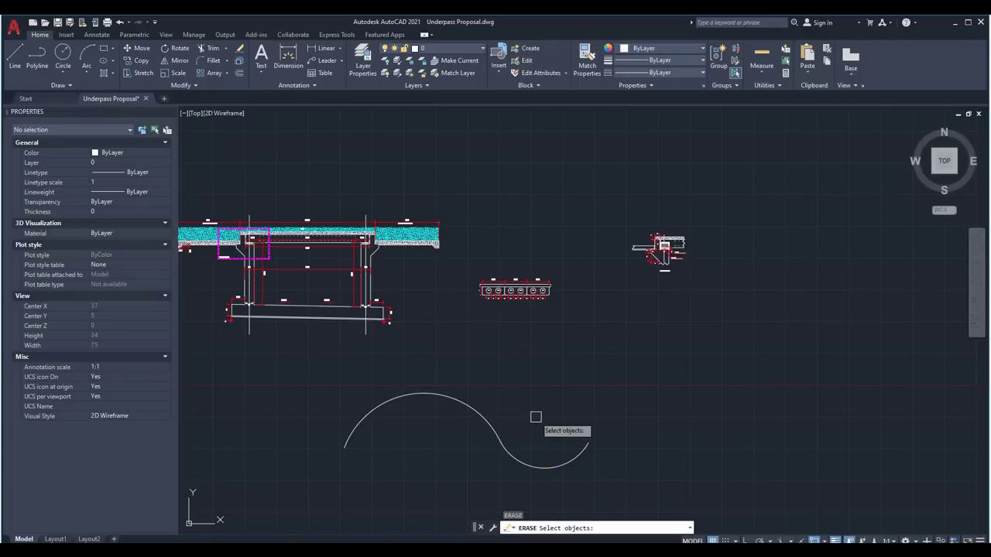
pyautogui.click(535, 417)
pyautogui.click(455, 475)
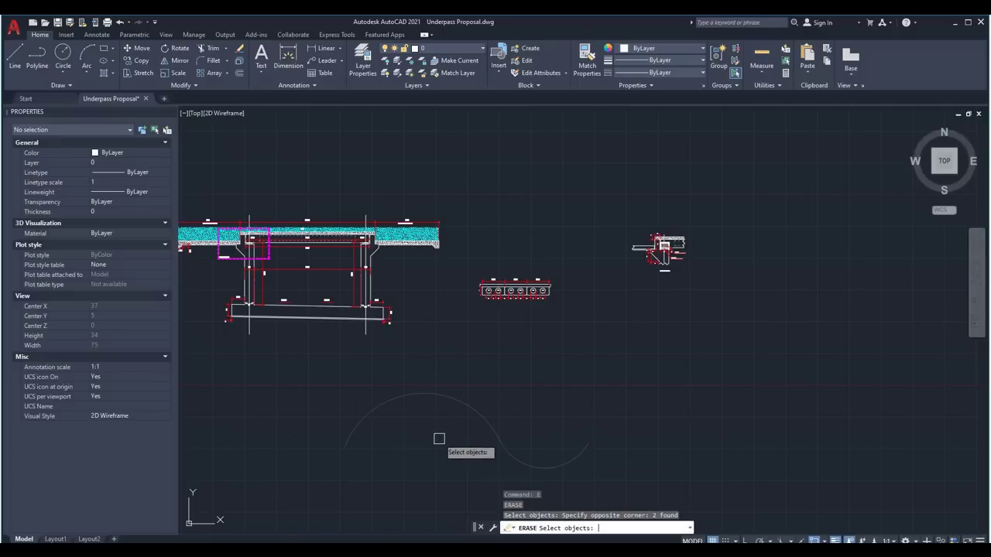
pyautogui.press('Return')
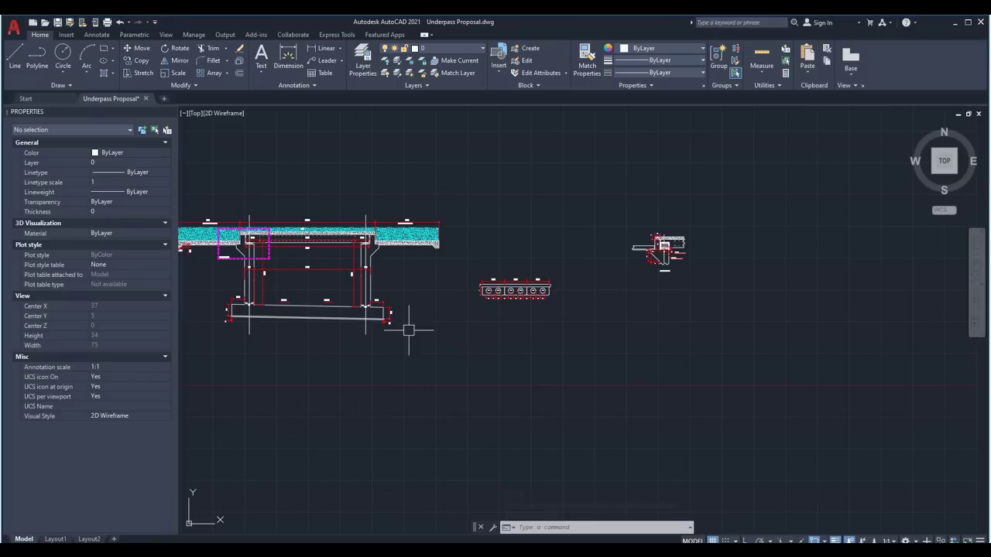
# Draw a rectangle with an area of about 12 square units in the empty space below Detail A.
pyautogui.scroll(4, 485, 306)
pyautogui.moveTo(598, 357); pyautogui.dragTo(553, 394, button='middle')
pyautogui.moveTo(740, 336)
pyautogui.mouseDown(button='middle')
pyautogui.moveTo(661, 364)
pyautogui.moveTo(578, 375)
pyautogui.mouseUp(button='middle')
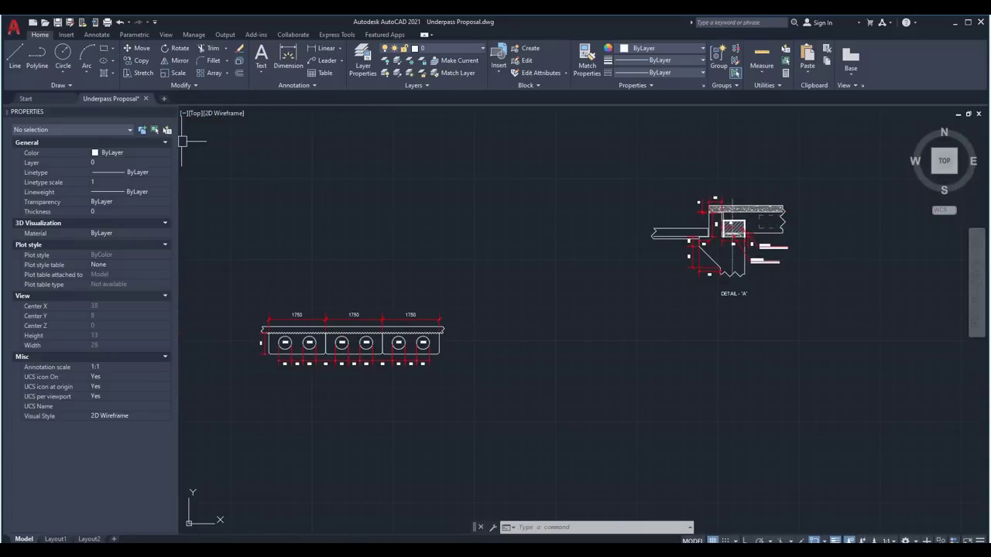
pyautogui.moveTo(553, 323); pyautogui.dragTo(473, 247, button='middle')
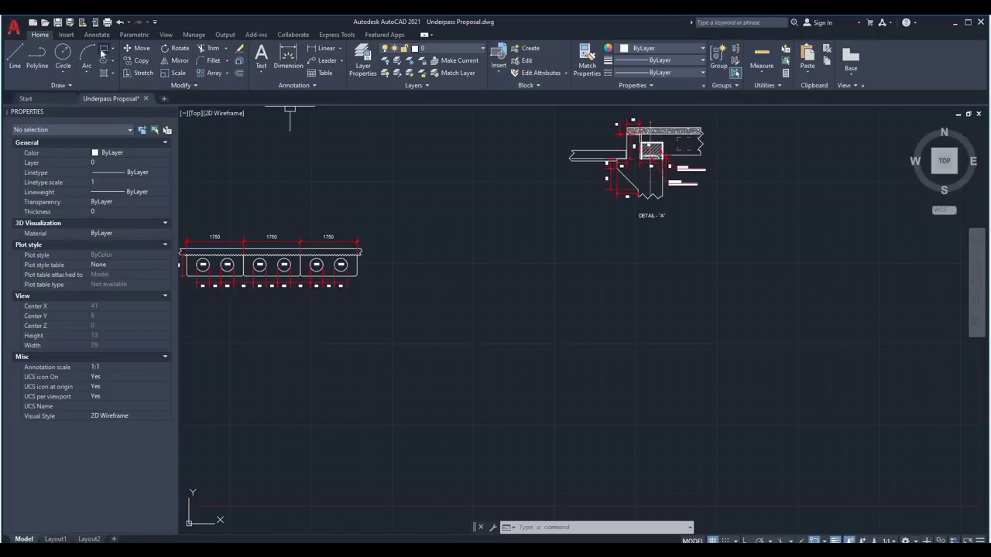
pyautogui.click(103, 49)
pyautogui.click(495, 316)
pyautogui.click(641, 401)
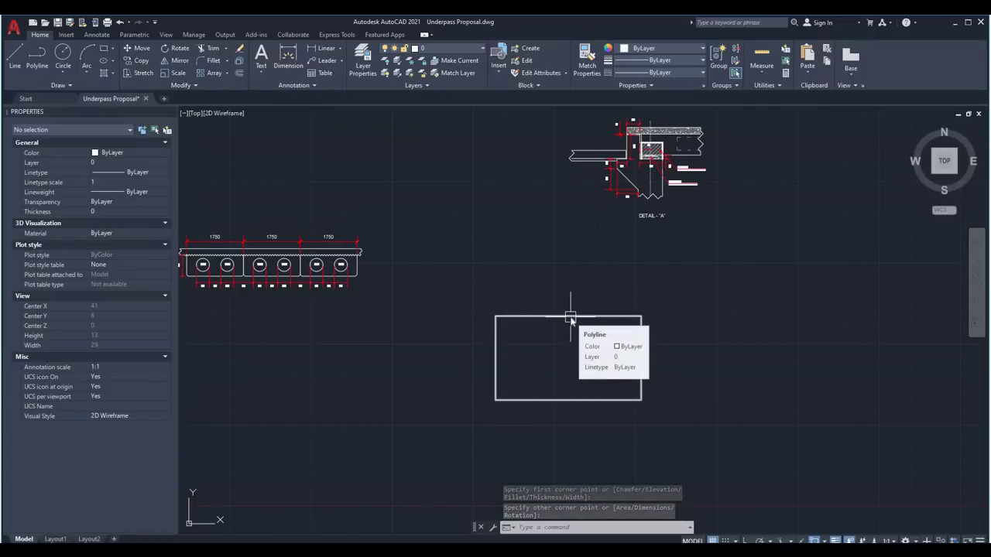
# Measure the area and perimeter of the rectangle with the AREA command by picking its four corners.
pyautogui.write('AA')
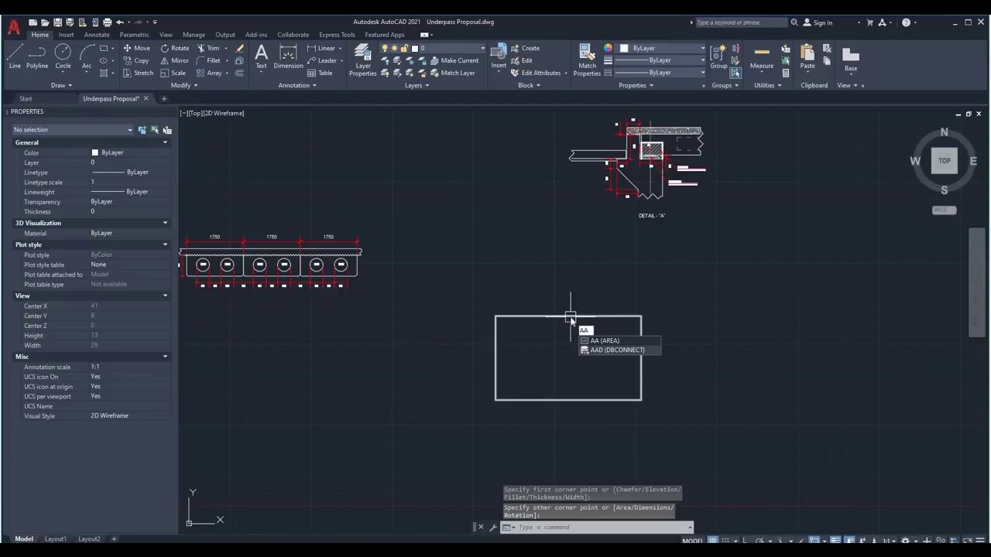
pyautogui.press('Return')
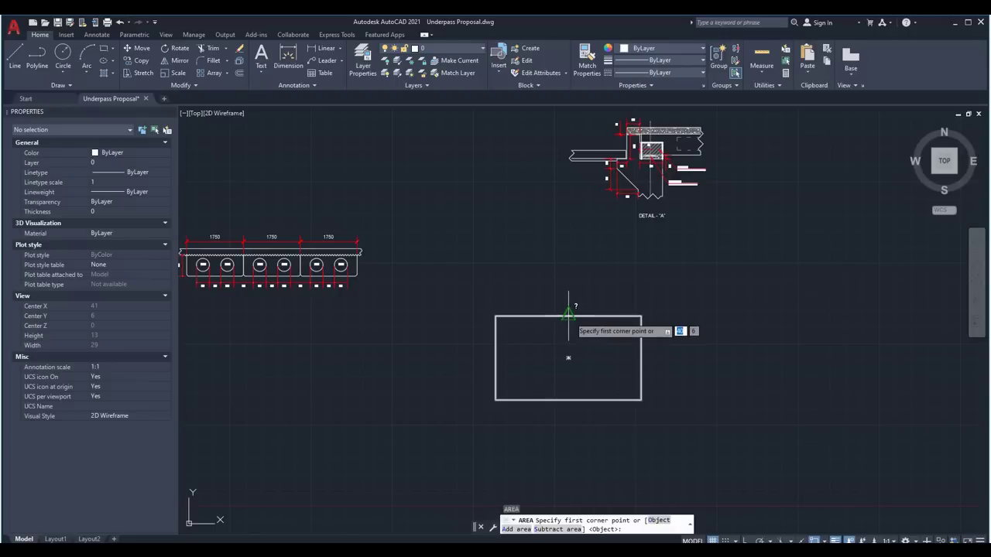
pyautogui.click(641, 316)
pyautogui.click(495, 315)
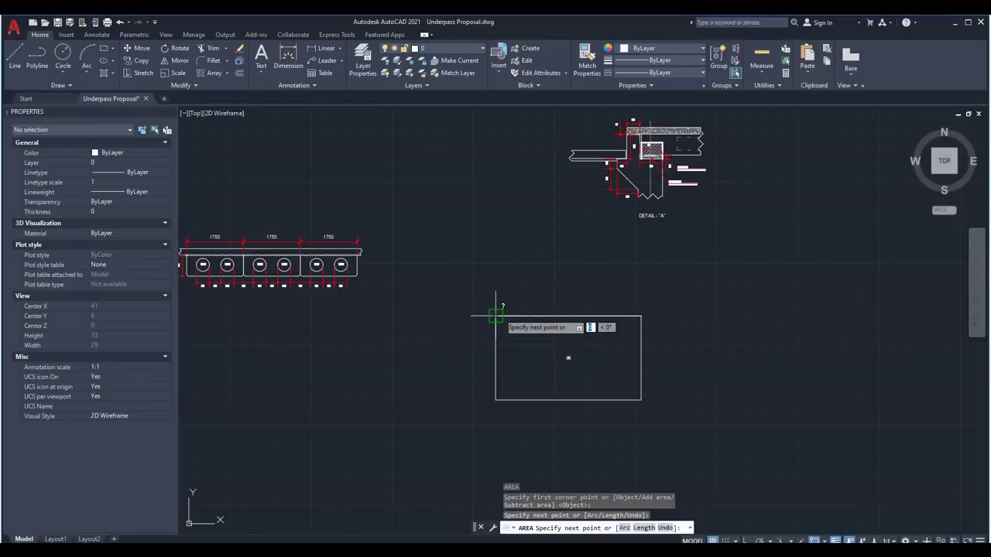
pyautogui.click(495, 400)
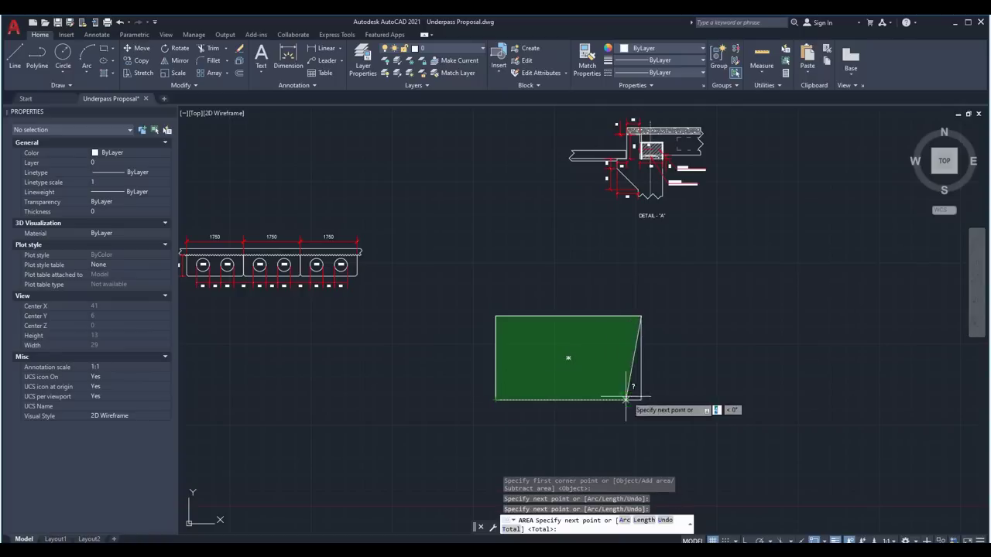
pyautogui.click(641, 400)
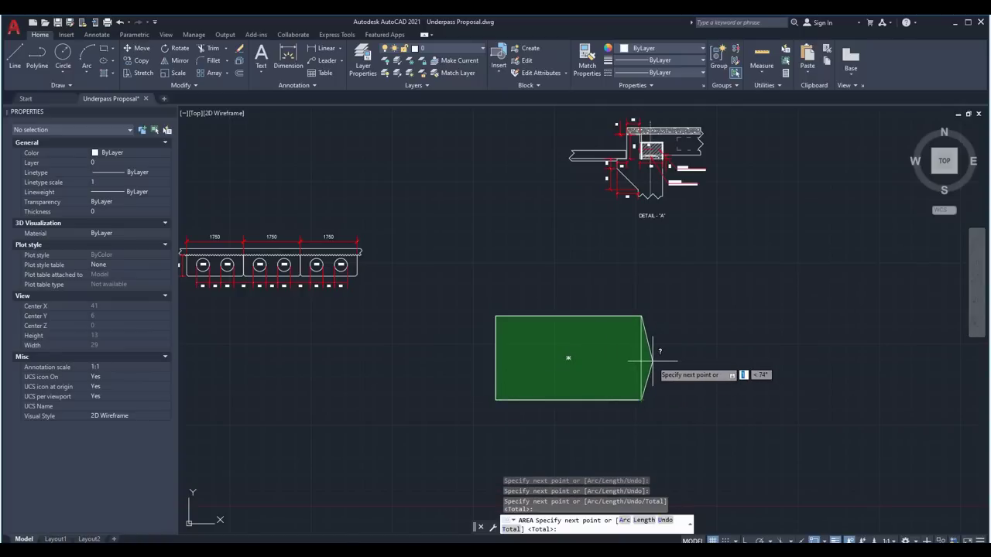
pyautogui.press('Return')
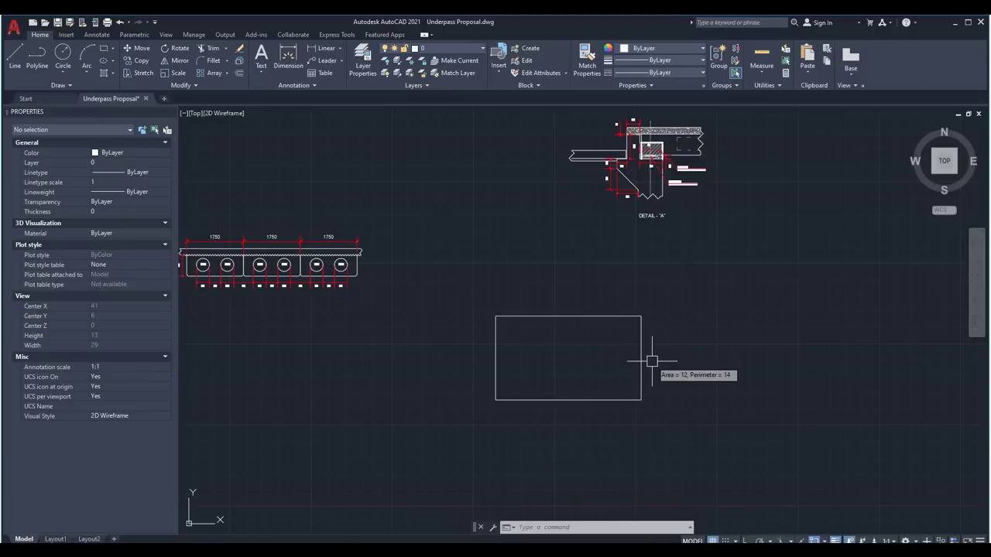
pyautogui.write('e')
pyautogui.press('Return')
pyautogui.click(662, 345)
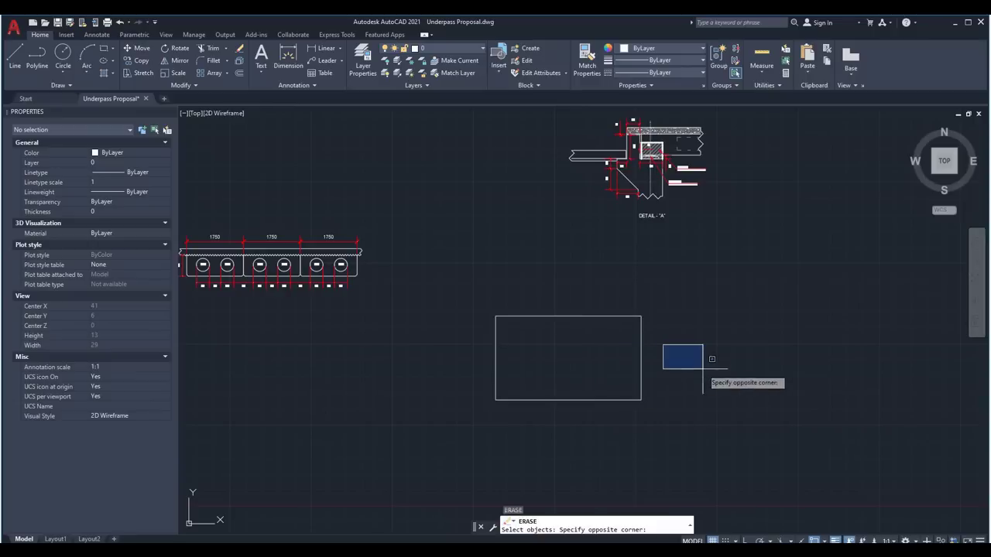
pyautogui.click(703, 369)
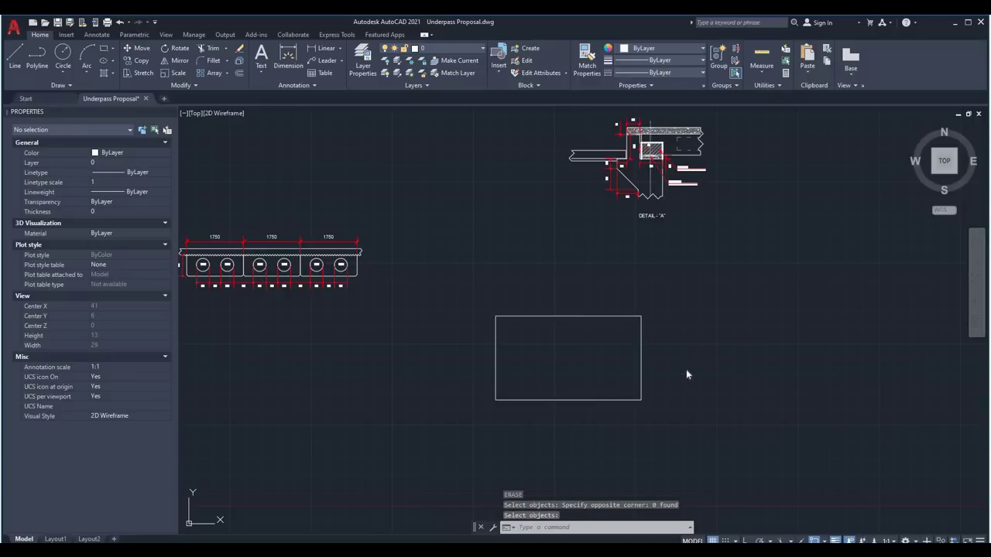
pyautogui.rightClick(685, 375)
pyautogui.click(675, 368)
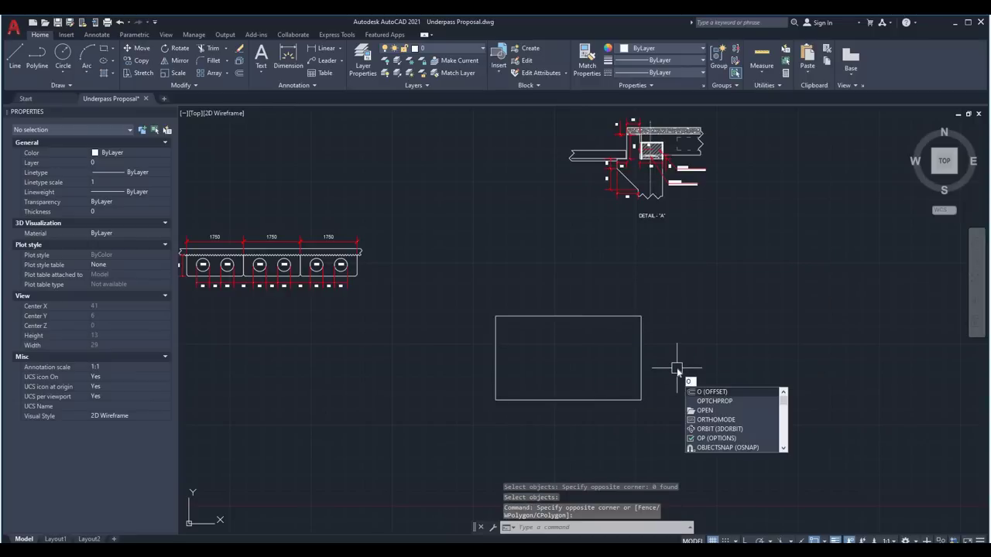
pyautogui.write('b')
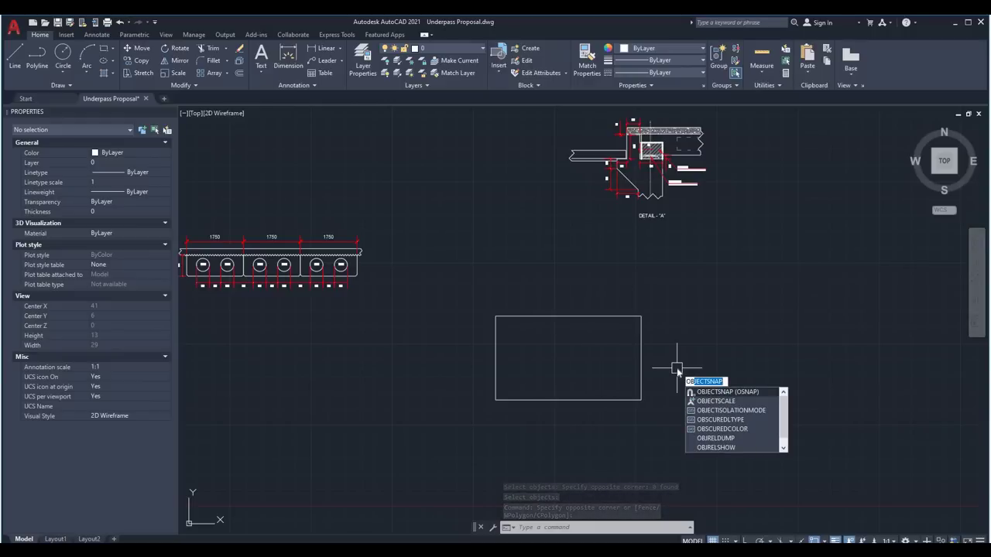
pyautogui.press('Return')
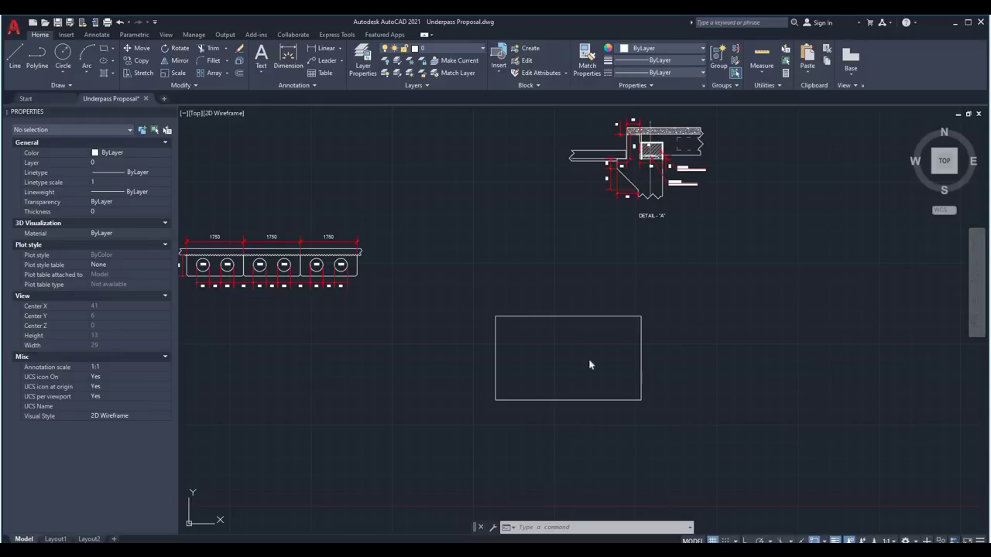
pyautogui.click(549, 382)
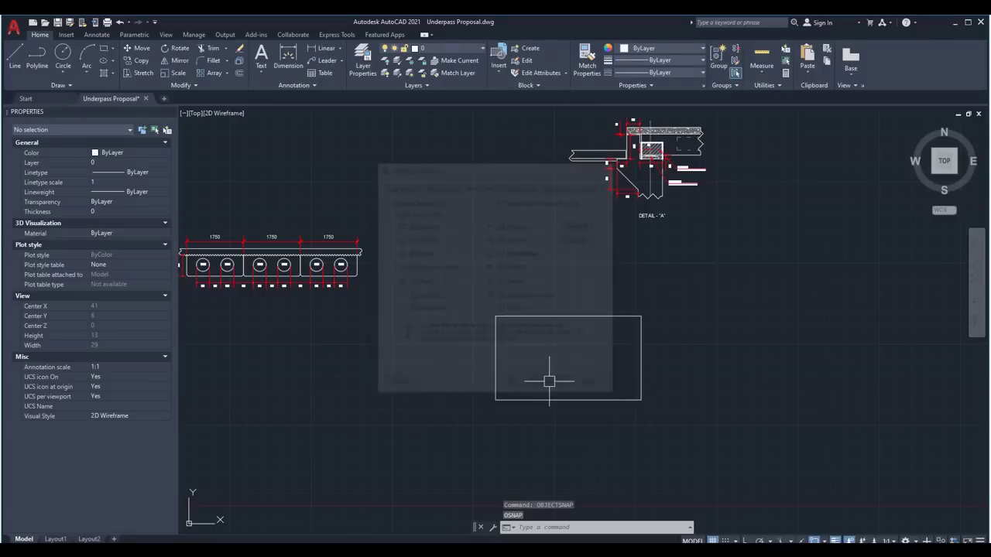
pyautogui.write('oj')
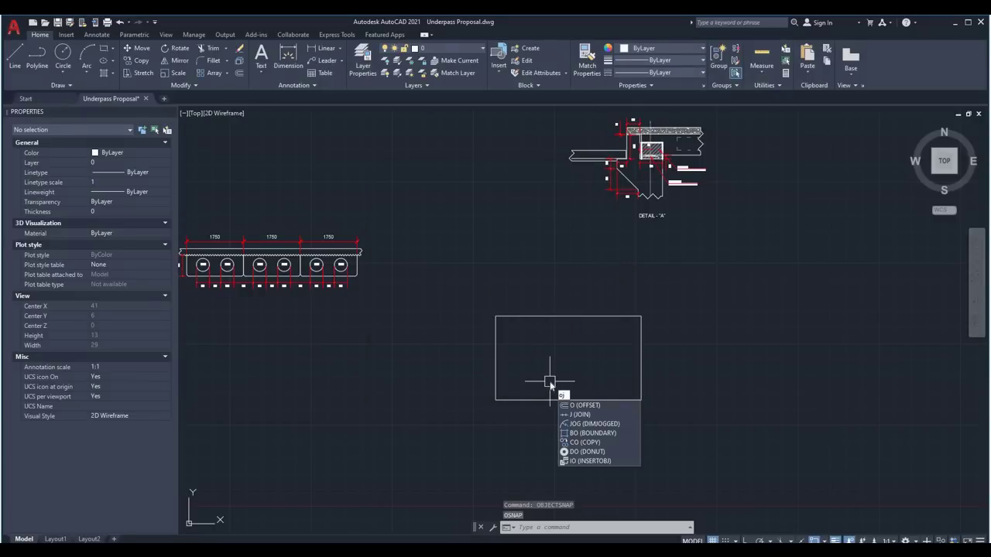
pyautogui.press('BackSpace')
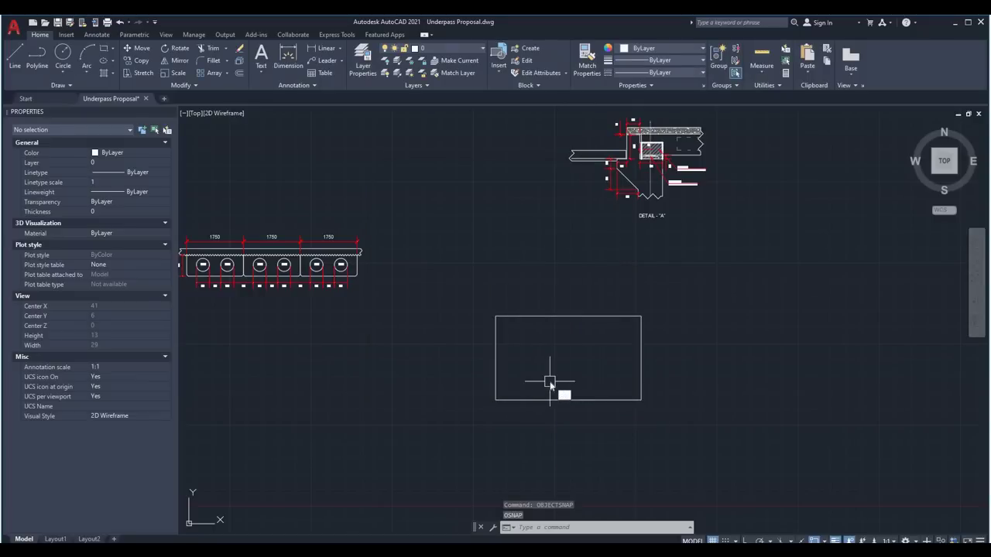
# Create a polyline boundary from an internal point of the rectangle with the BOUNDARY command and island detection on.
pyautogui.write('bo')
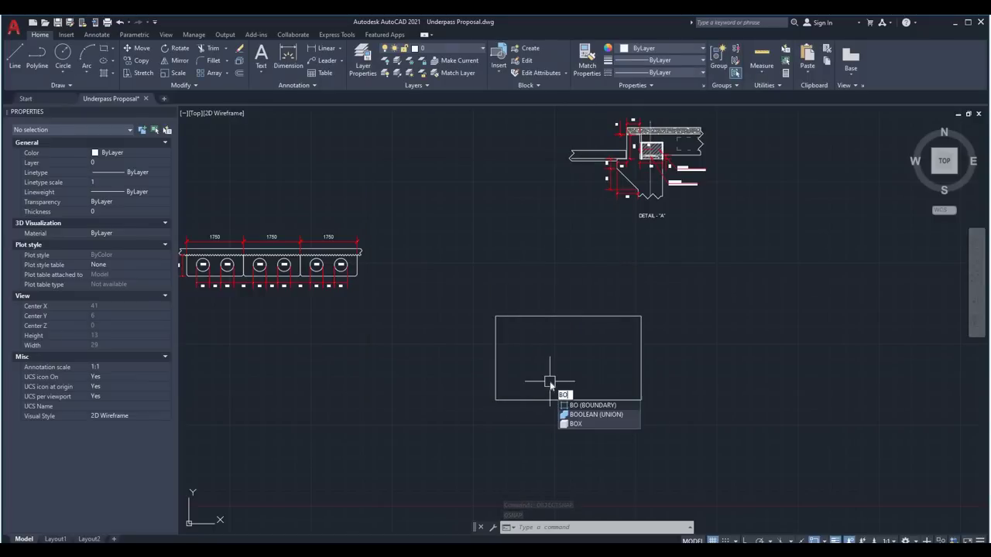
pyautogui.press('Return')
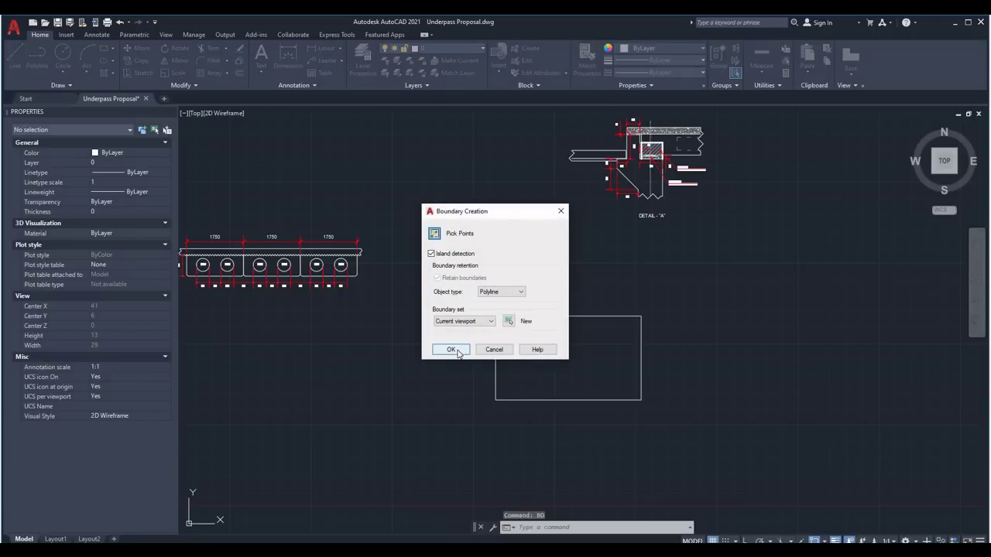
pyautogui.click(450, 350)
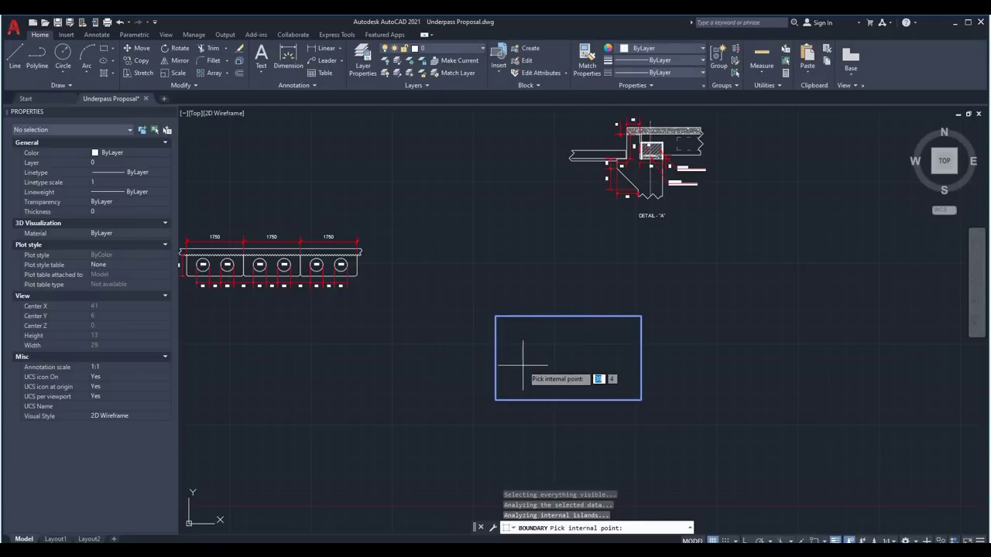
pyautogui.press('Return')
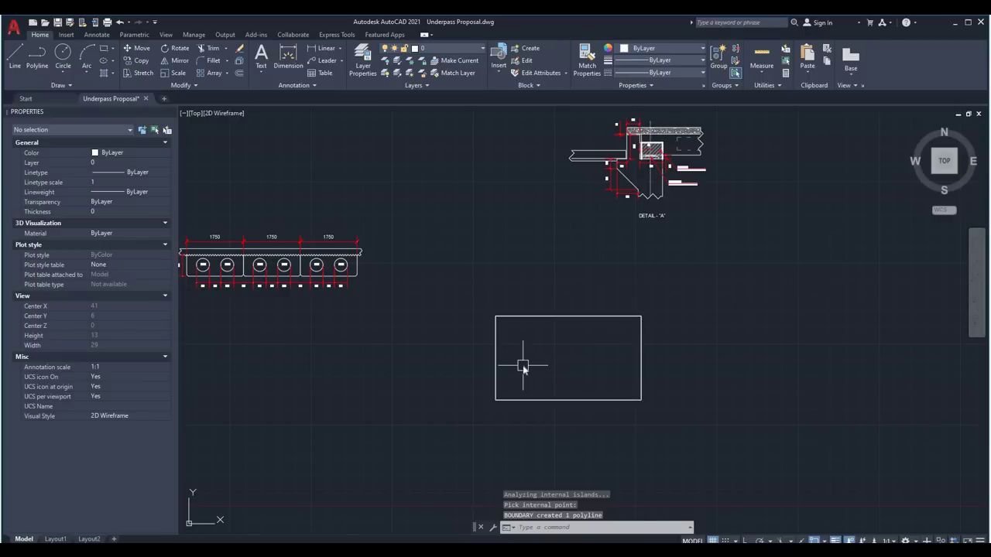
# Measure the area and perimeter of the rectangle with the AREA command by selecting it as an object.
pyautogui.write('aa')
pyautogui.press('Return')
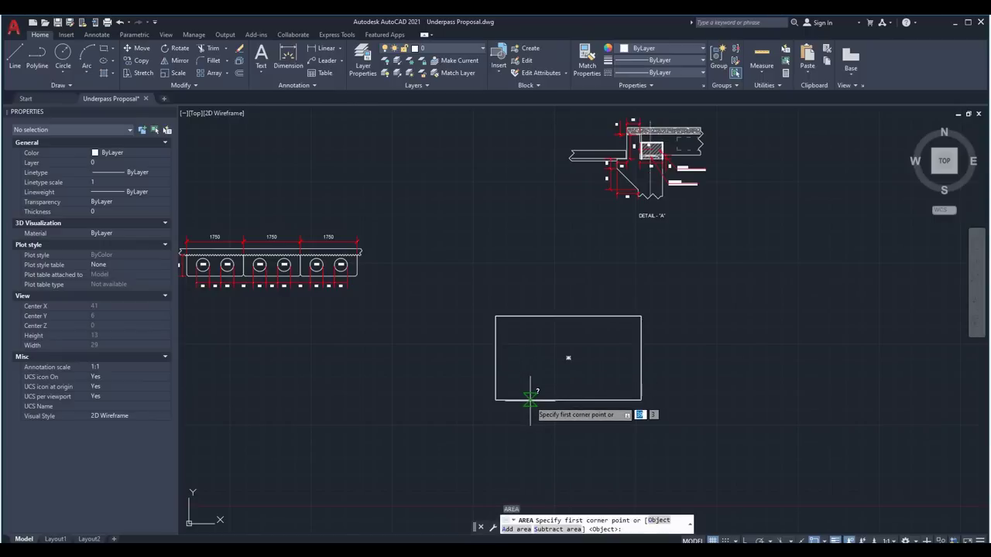
pyautogui.press('Return')
pyautogui.click(523, 401)
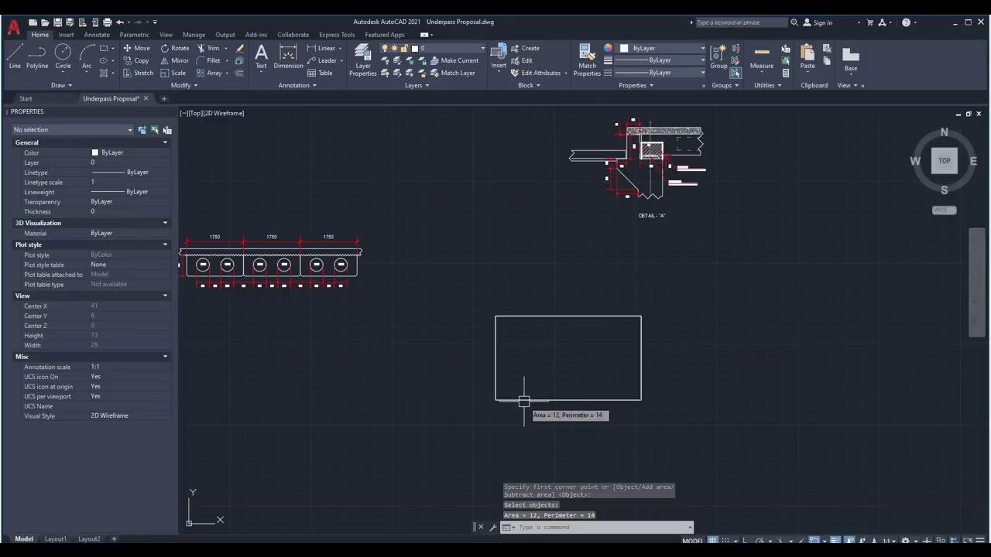
pyautogui.press('Return')
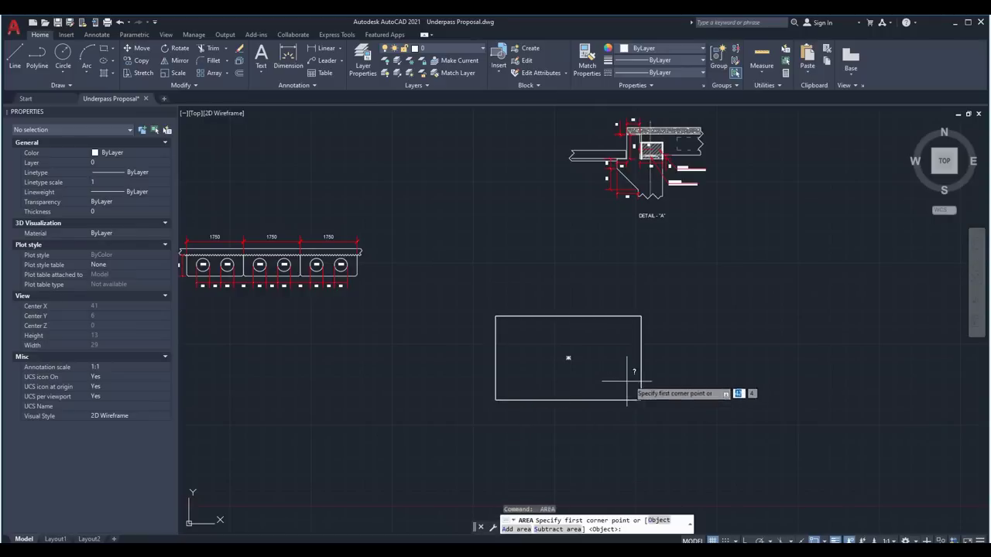
pyautogui.rightClick(667, 358)
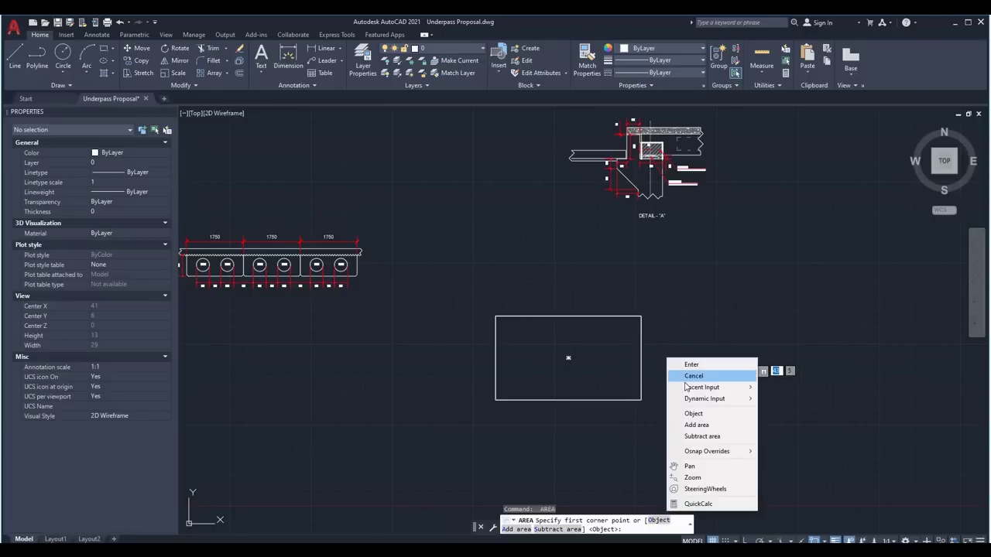
pyautogui.click(693, 376)
# Erase the rectangle together with its overlapping boundary polyline below Detail A.
pyautogui.write('E')
pyautogui.press('Return')
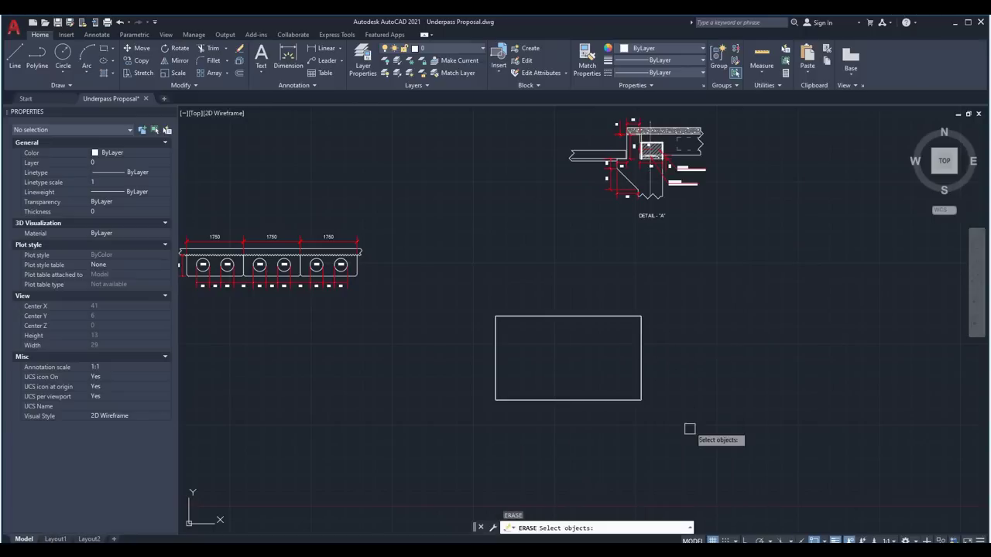
pyautogui.click(684, 439)
pyautogui.click(486, 302)
pyautogui.press('Return')
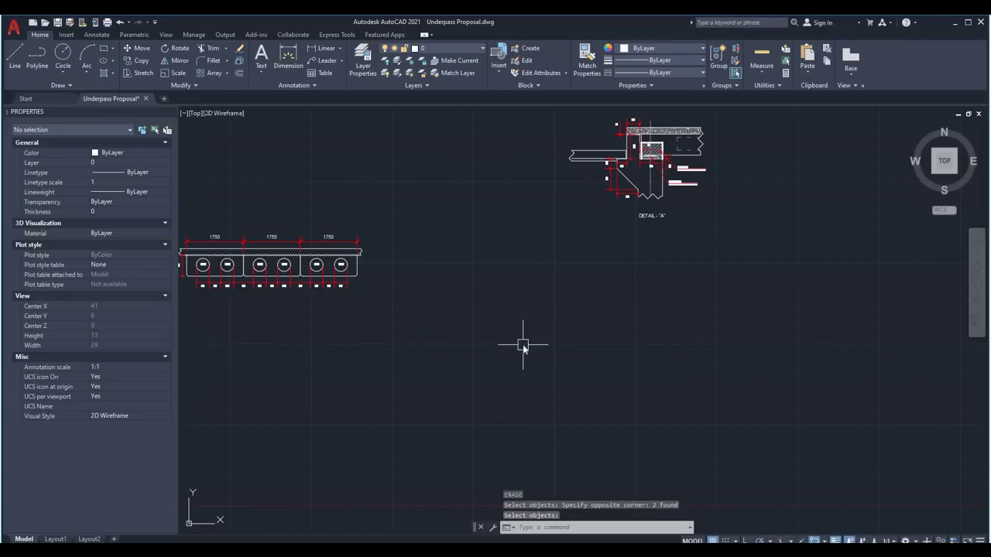
# Draw a horizontal line 20 units long with Ortho mode on in the empty space below Detail A.
pyautogui.write('l')
pyautogui.press('Return')
pyautogui.click(503, 367)
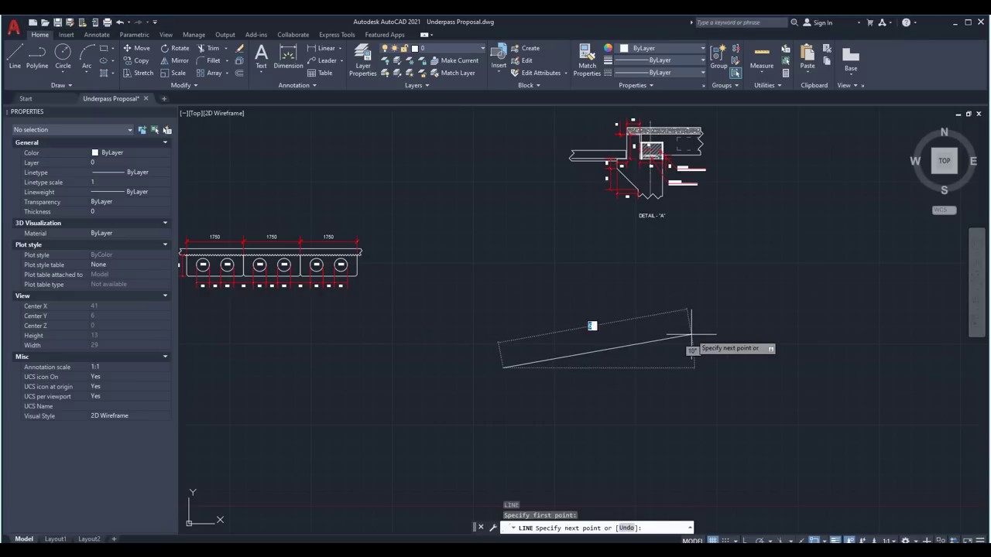
pyautogui.press('F8')
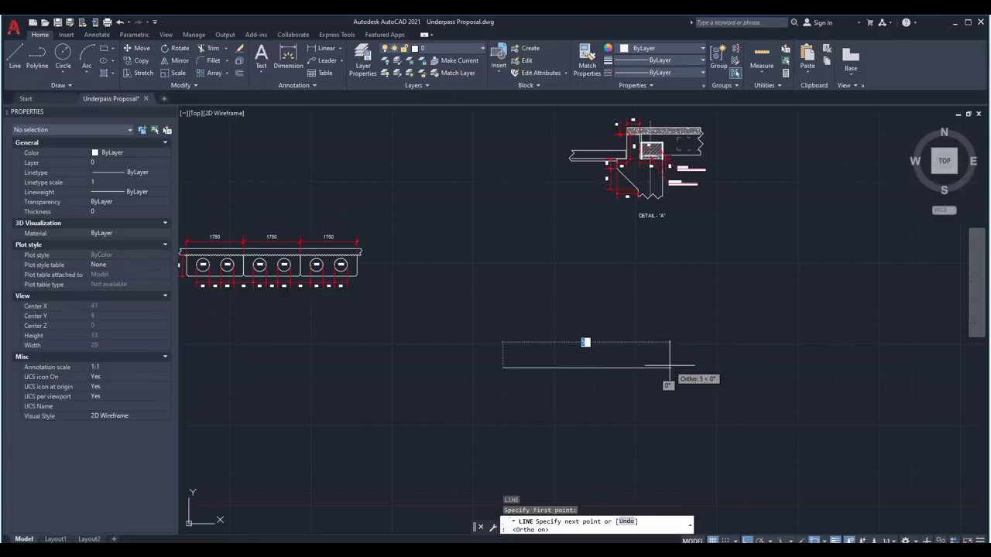
pyautogui.click(671, 367)
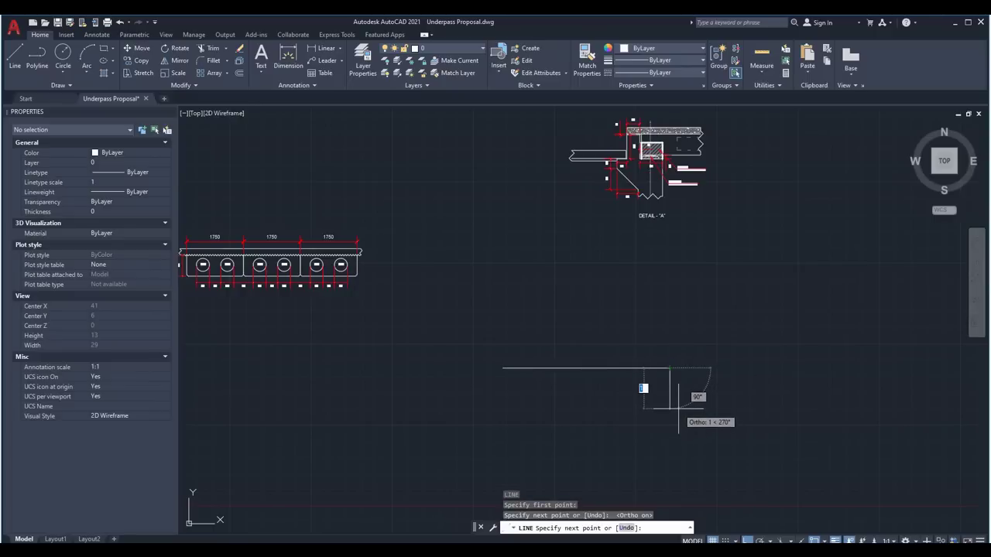
pyautogui.write('u')
pyautogui.press('Return')
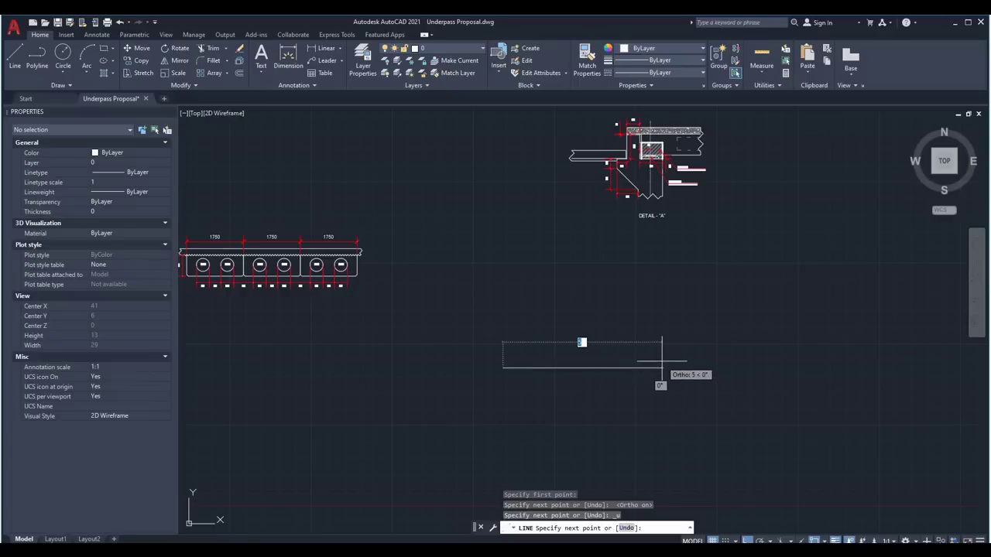
pyautogui.write('20')
pyautogui.press('Return')
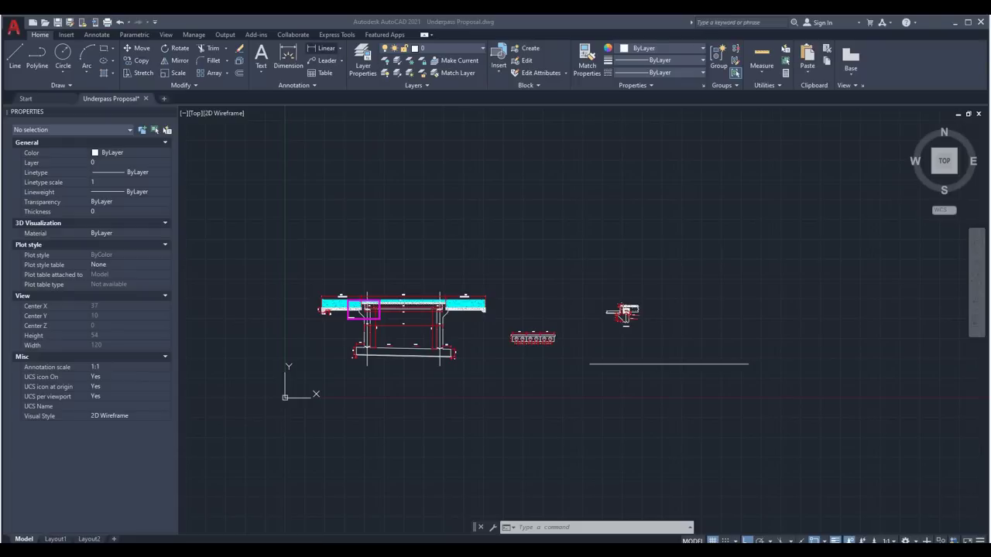
# Add a linear dimension to the horizontal line below Detail A by selecting the line as the object.
pyautogui.scroll(2, 666, 381)
pyautogui.click(310, 48)
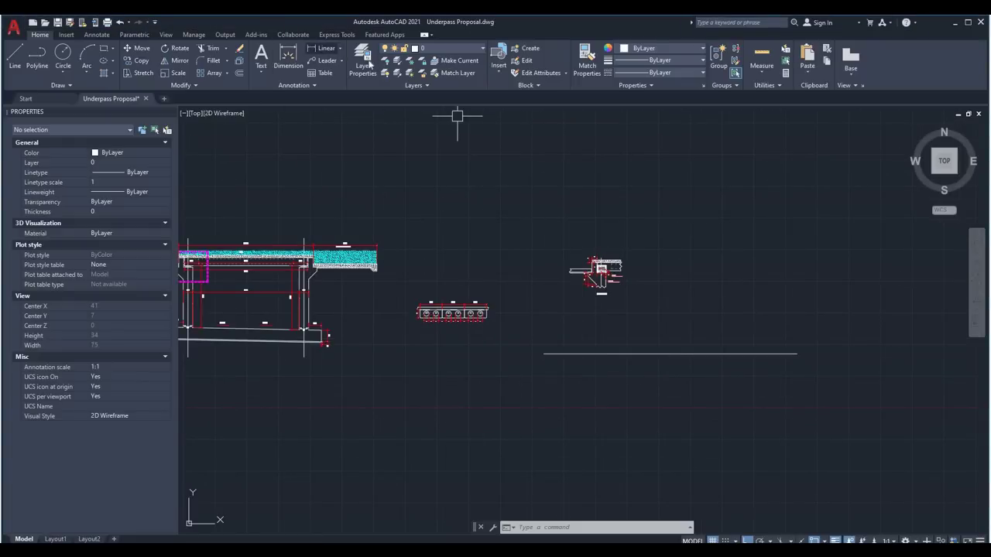
pyautogui.press('Return')
pyautogui.click(675, 355)
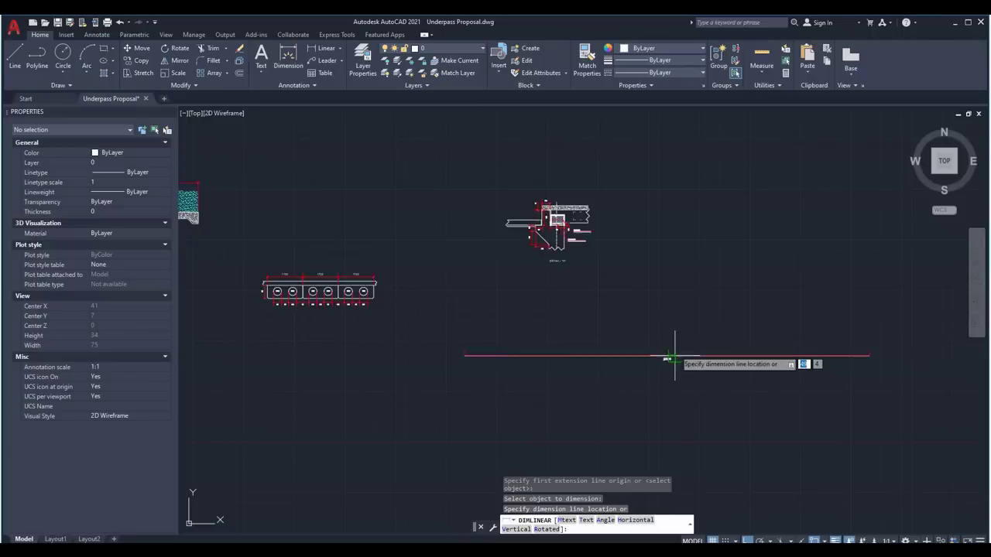
pyautogui.scroll(4, 670, 340)
# Erase the linear dimension above the horizontal line.
pyautogui.write('e')
pyautogui.press('Return')
pyautogui.click(681, 364)
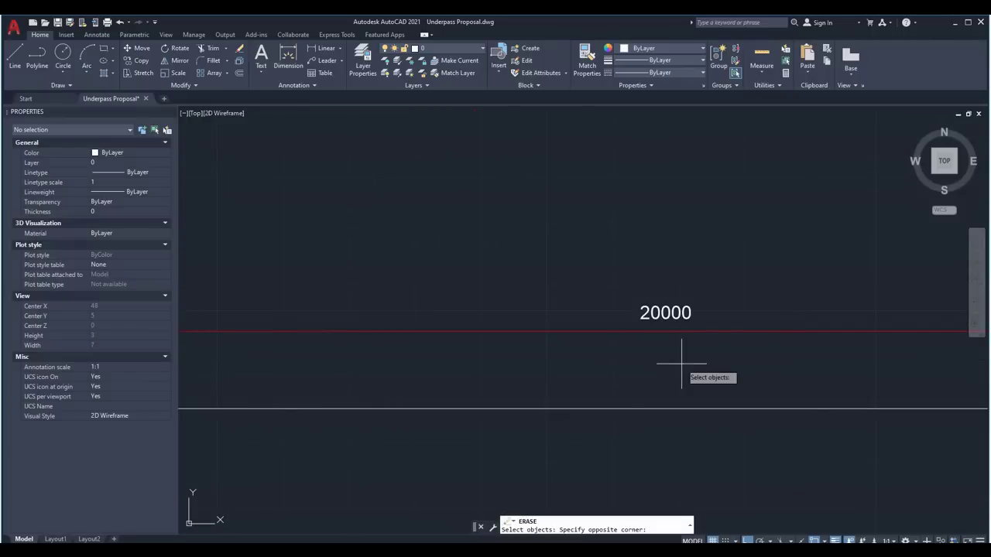
pyautogui.click(645, 322)
pyautogui.press('Return')
pyautogui.scroll(-4, 637, 313)
pyautogui.scroll(-6, 643, 341)
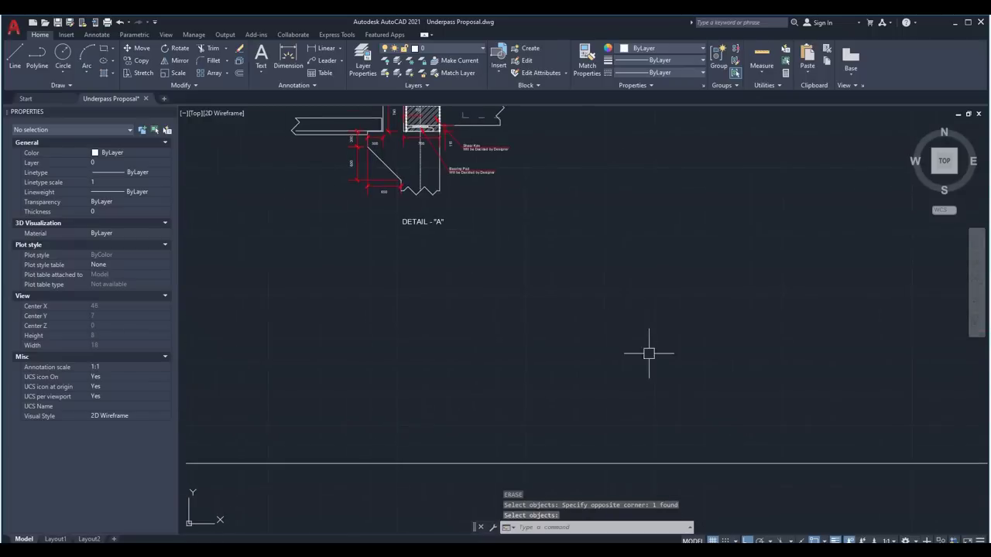
pyautogui.scroll(-2, 730, 303)
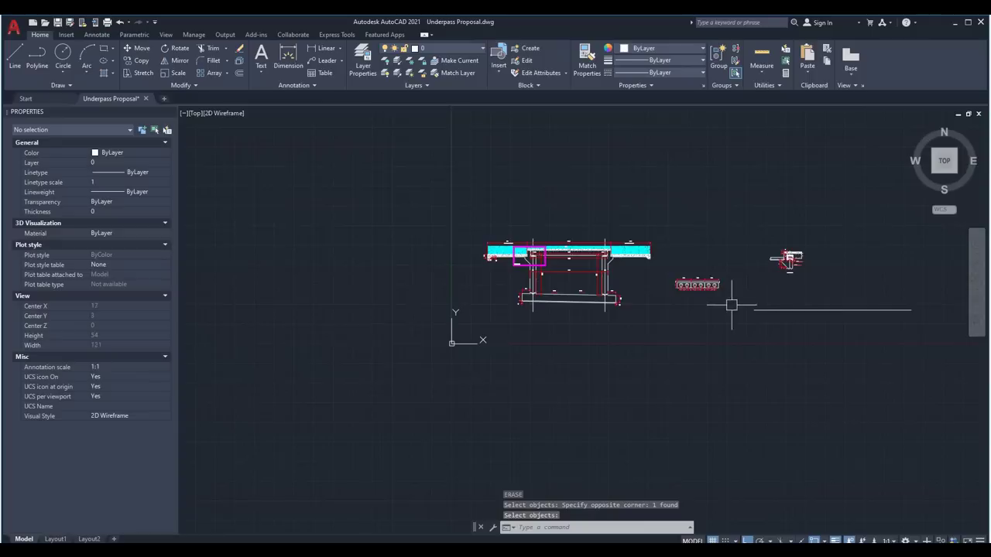
pyautogui.scroll(6, 558, 279)
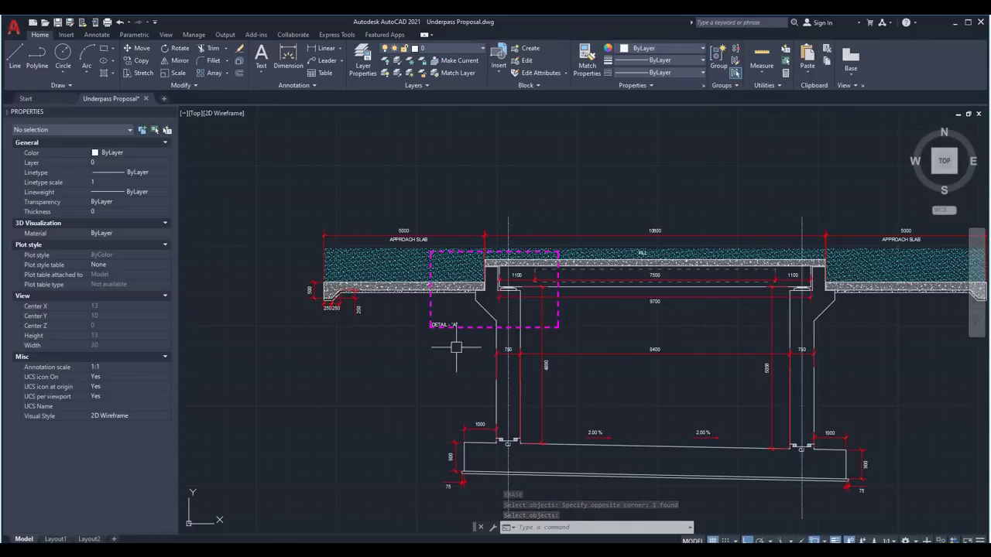
pyautogui.moveTo(592, 402)
pyautogui.mouseDown(button='middle')
pyautogui.moveTo(547, 390)
pyautogui.moveTo(486, 326)
pyautogui.mouseUp(button='middle')
pyautogui.scroll(-2, 486, 327)
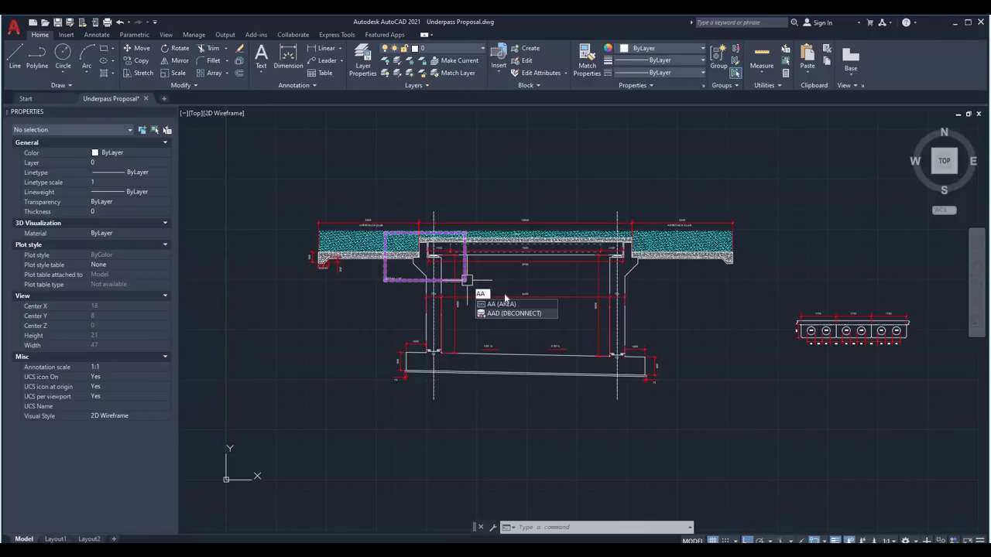
pyautogui.click(520, 284)
pyautogui.click(523, 282)
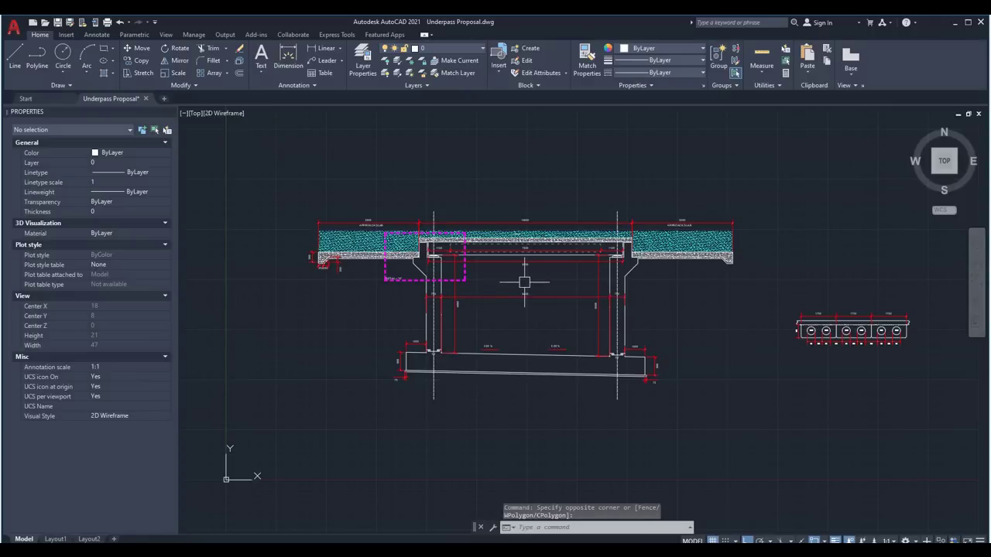
# Start aligning the voided slab section and its dimensions, matching its upper-left corner to the left endpoint of the 20-unit line.
pyautogui.scroll(5, 785, 329)
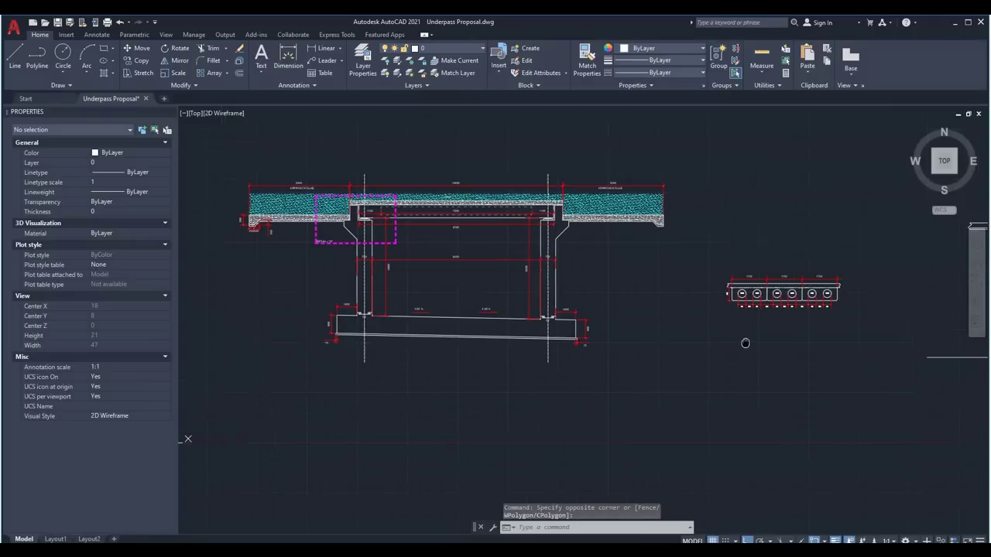
pyautogui.moveTo(785, 329); pyautogui.dragTo(564, 389, button='middle')
pyautogui.click(777, 231)
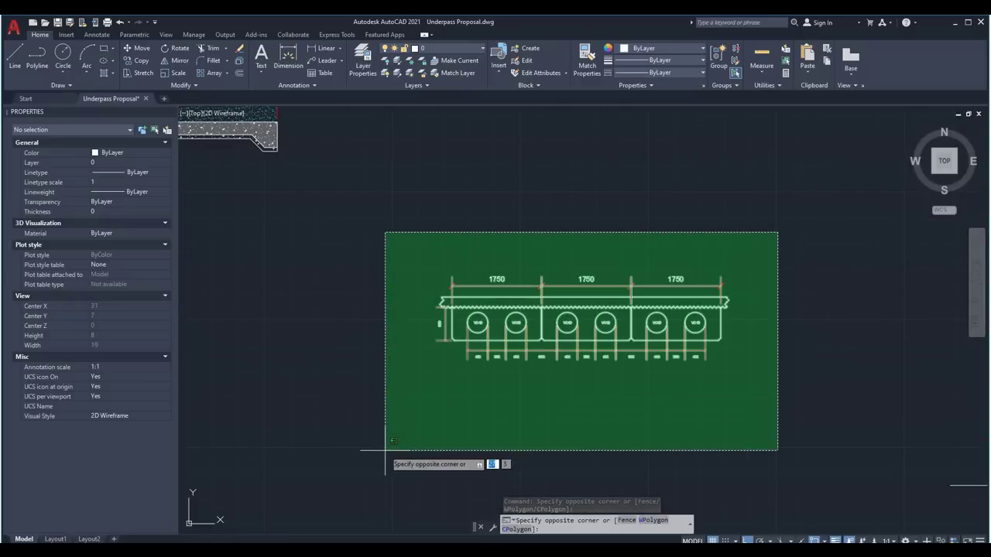
pyautogui.click(379, 457)
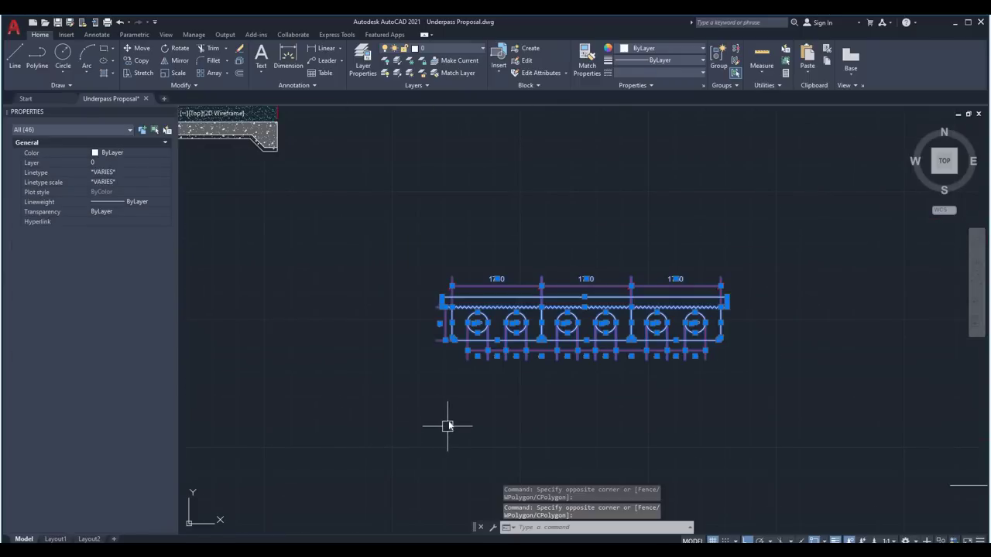
pyautogui.write('L')
pyautogui.press('Return')
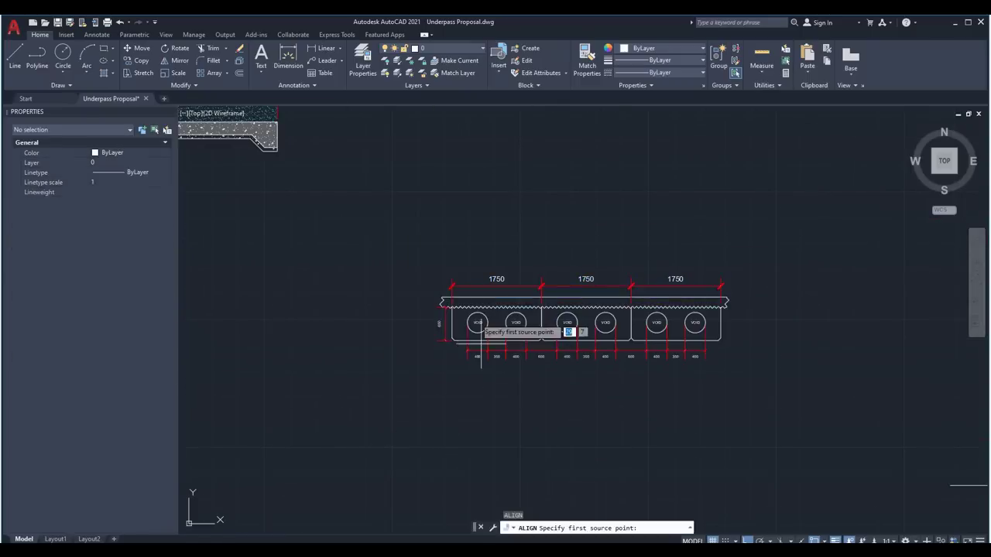
pyautogui.scroll(3, 438, 308)
pyautogui.click(438, 307)
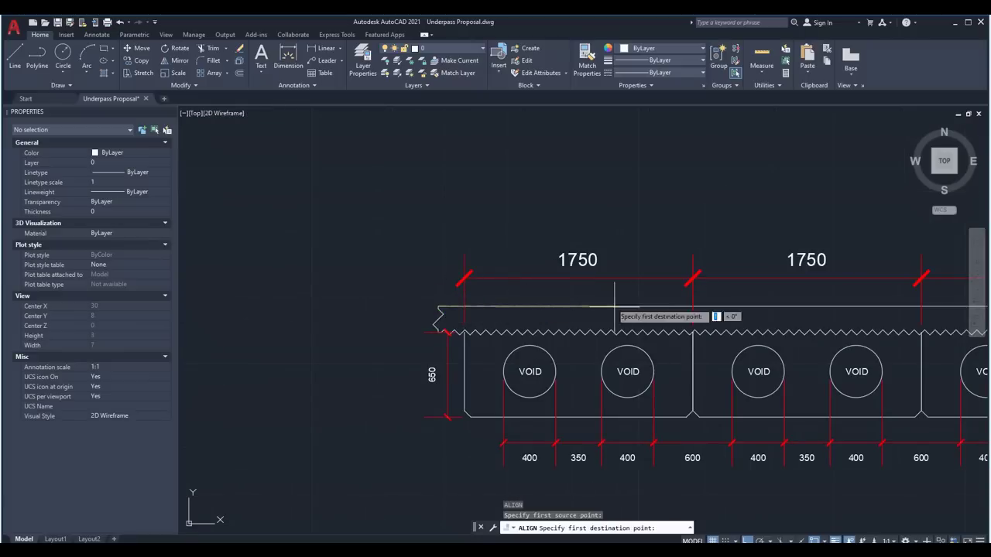
pyautogui.scroll(-3, 641, 341)
pyautogui.moveTo(727, 378); pyautogui.dragTo(464, 285, button='middle')
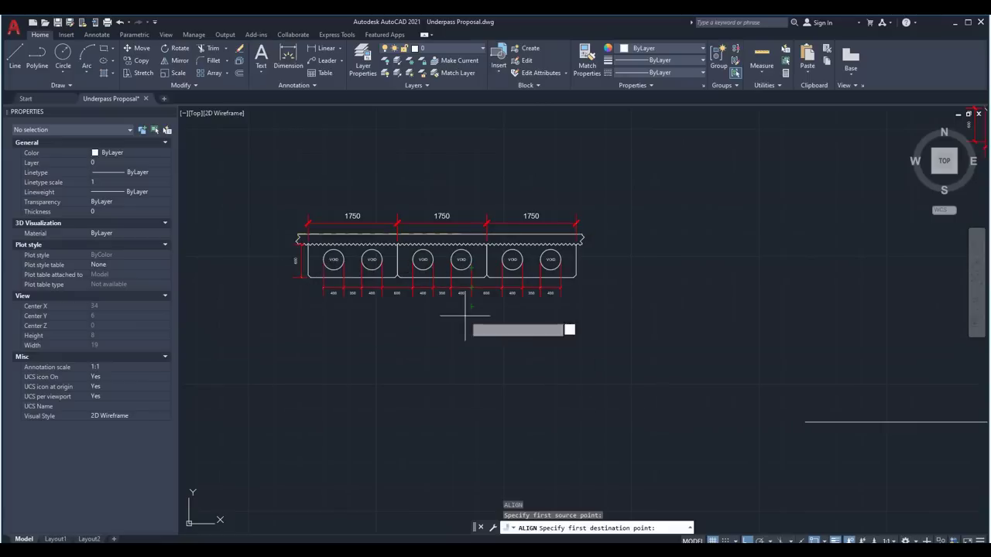
pyautogui.click(777, 418)
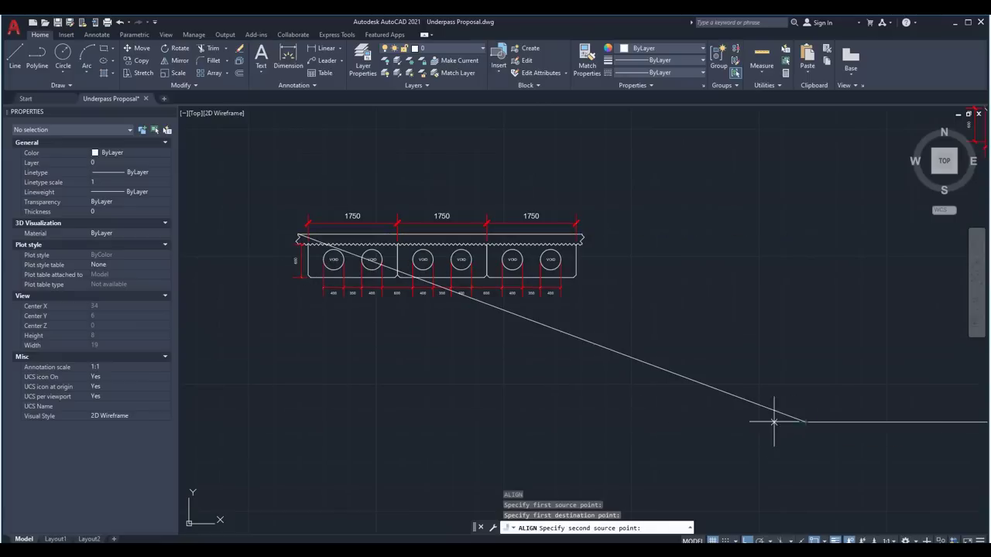
# Match the section's upper-right corner to the line's right endpoint and finish the alignment, scaling the objects to the alignment points.
pyautogui.scroll(6, 555, 232)
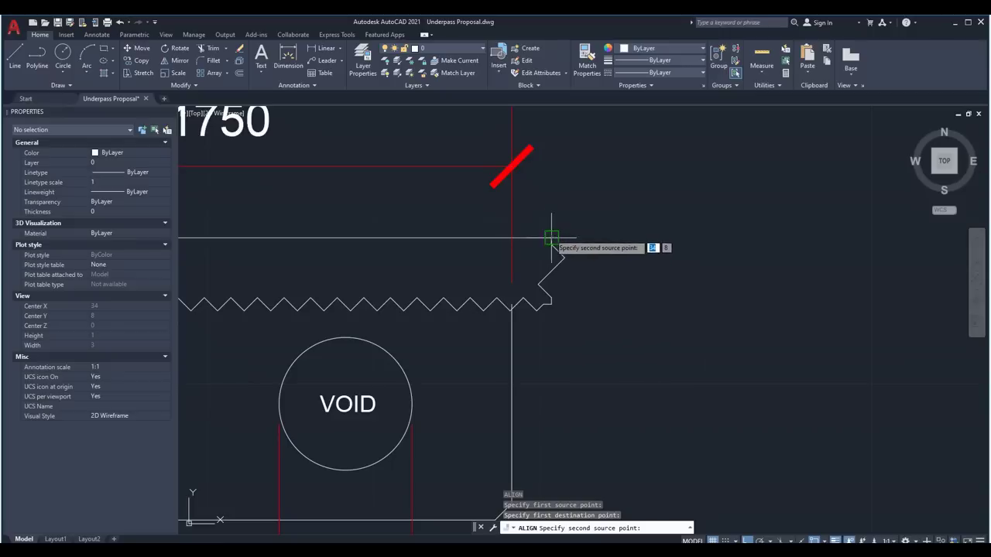
pyautogui.click(545, 233)
pyautogui.scroll(-5, 570, 301)
pyautogui.scroll(6, 746, 360)
pyautogui.scroll(-5, 408, 240)
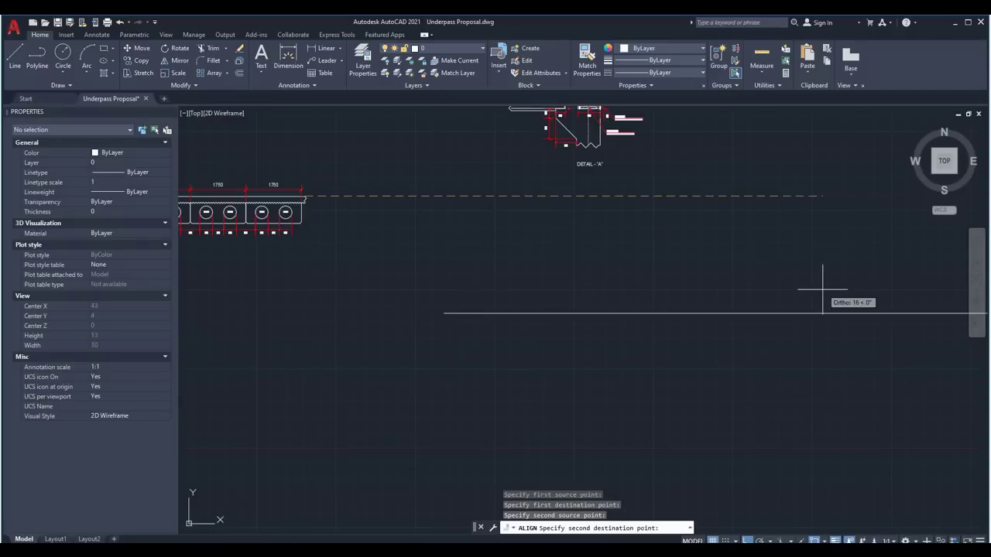
pyautogui.moveTo(812, 291); pyautogui.dragTo(386, 313, button='middle')
pyautogui.click(575, 333)
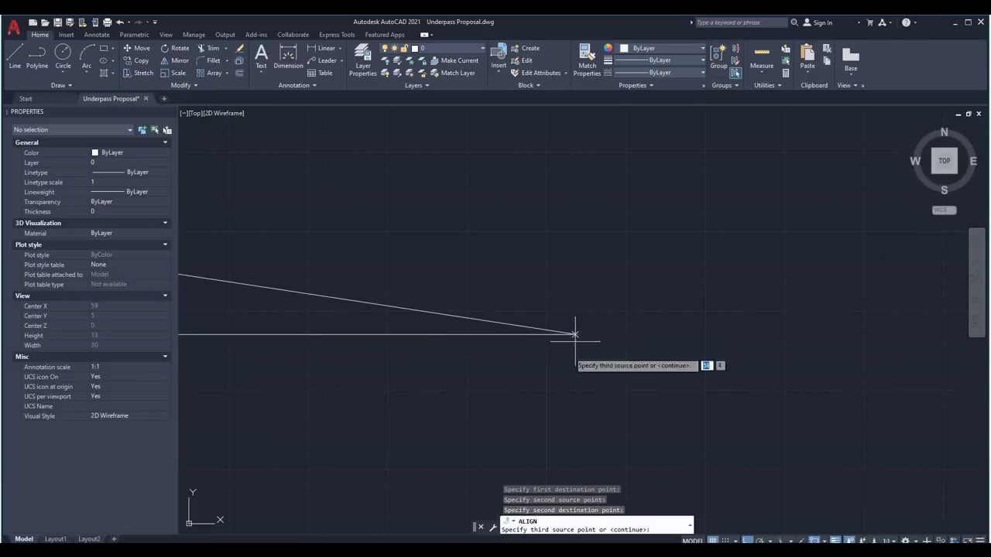
pyautogui.press('Return')
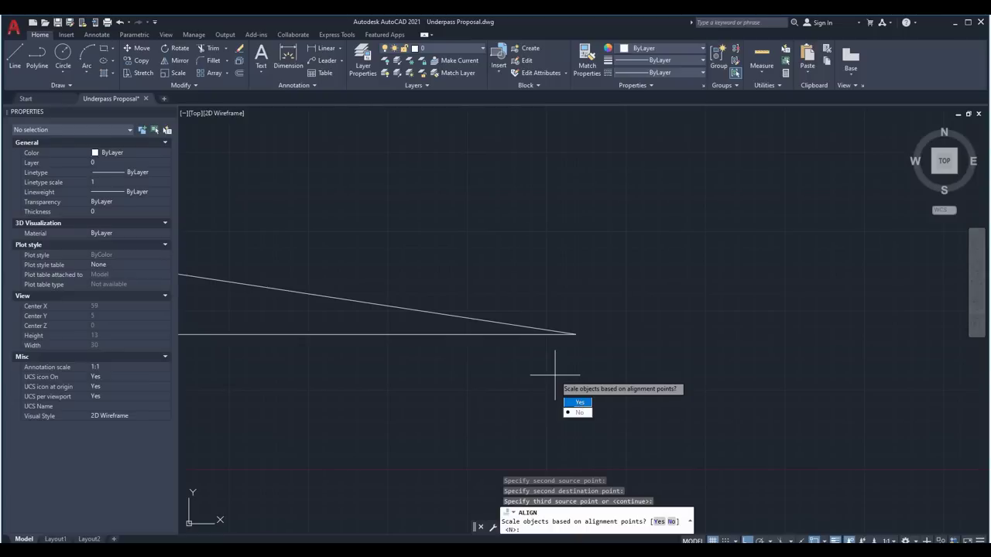
pyautogui.write('y')
pyautogui.press('Return')
# Check the scaled dimensions of the voided slab section, and undo its alignment and scaling.
pyautogui.scroll(-4, 533, 375)
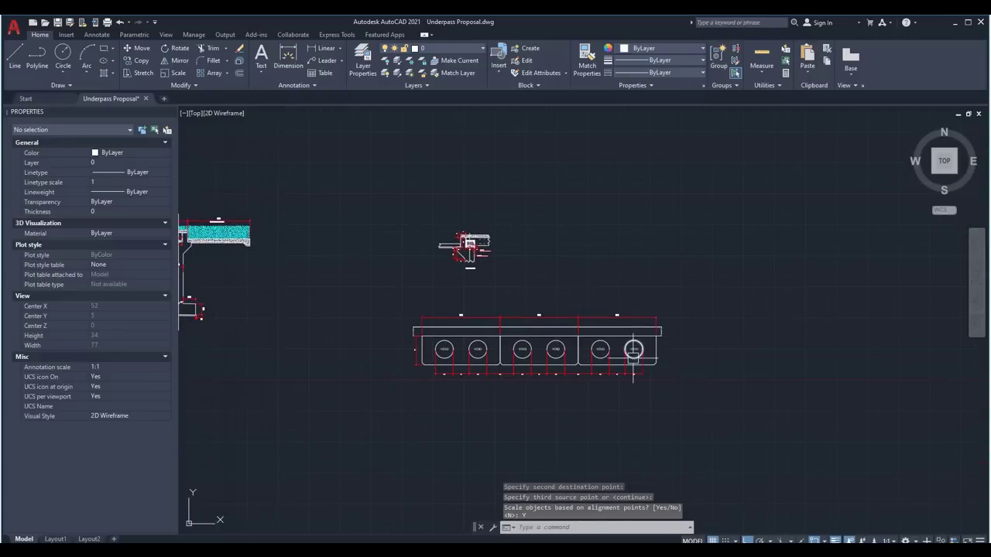
pyautogui.scroll(5, 522, 353)
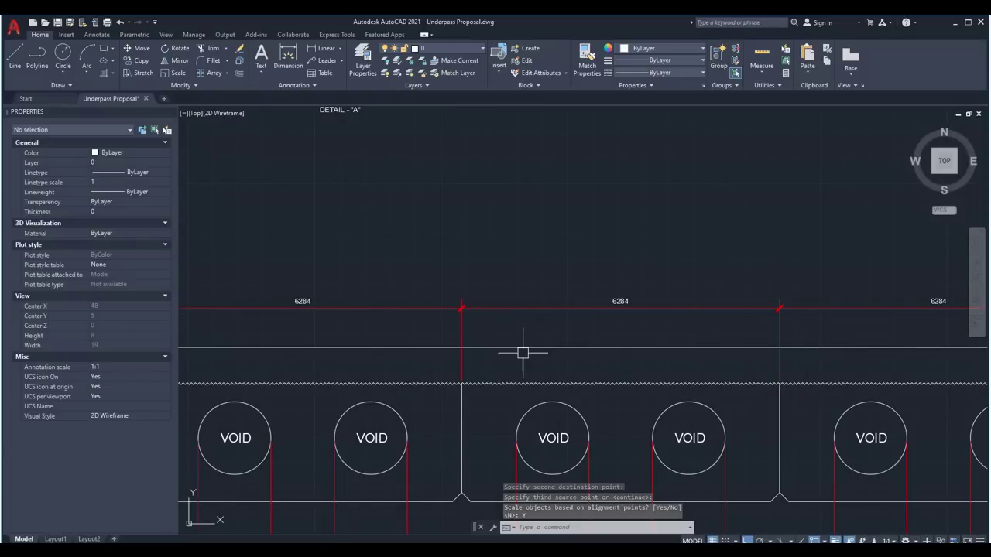
pyautogui.scroll(-2, 523, 352)
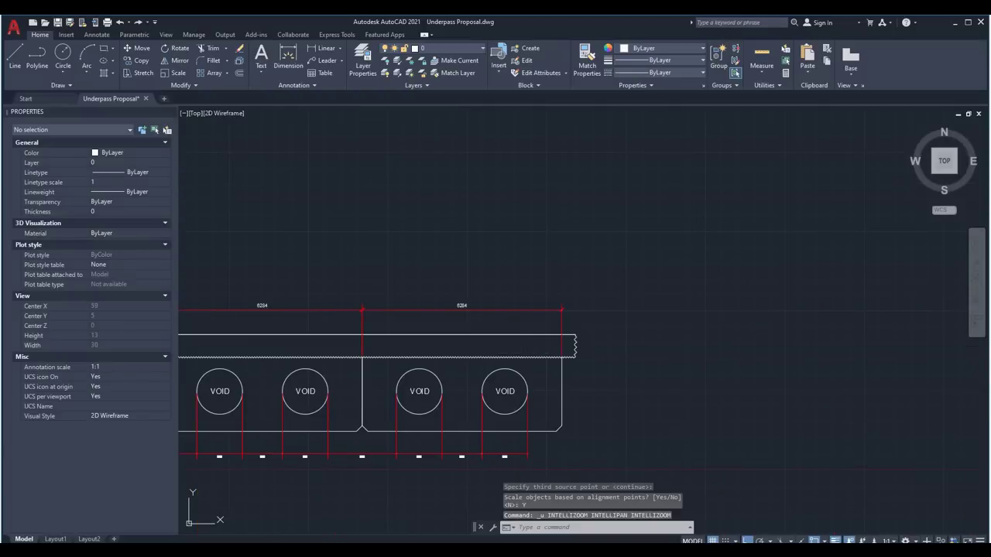
pyautogui.scroll(-5, 534, 344)
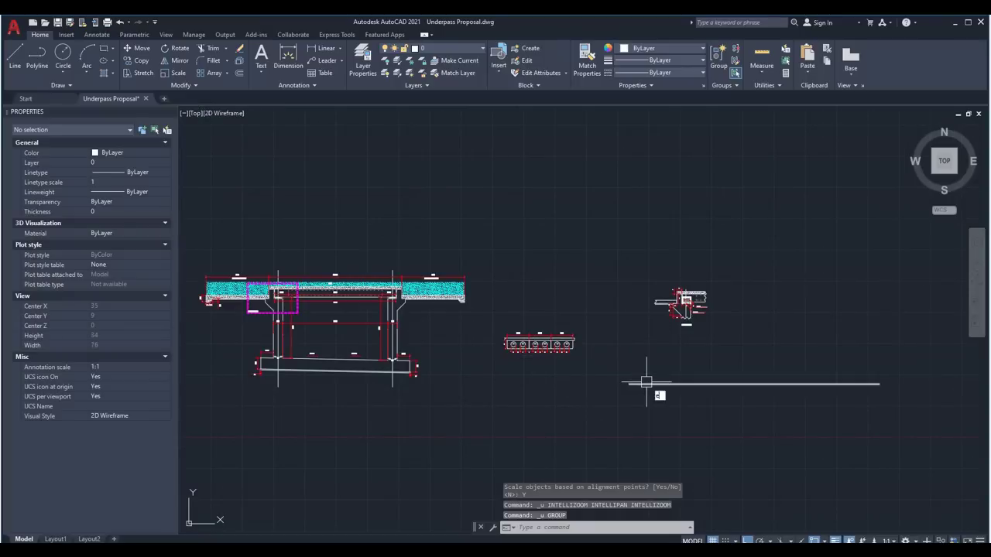
# Erase the 20-unit horizontal line below Detail A.
pyautogui.press('space')
pyautogui.click(681, 362)
pyautogui.click(644, 410)
pyautogui.press('space')
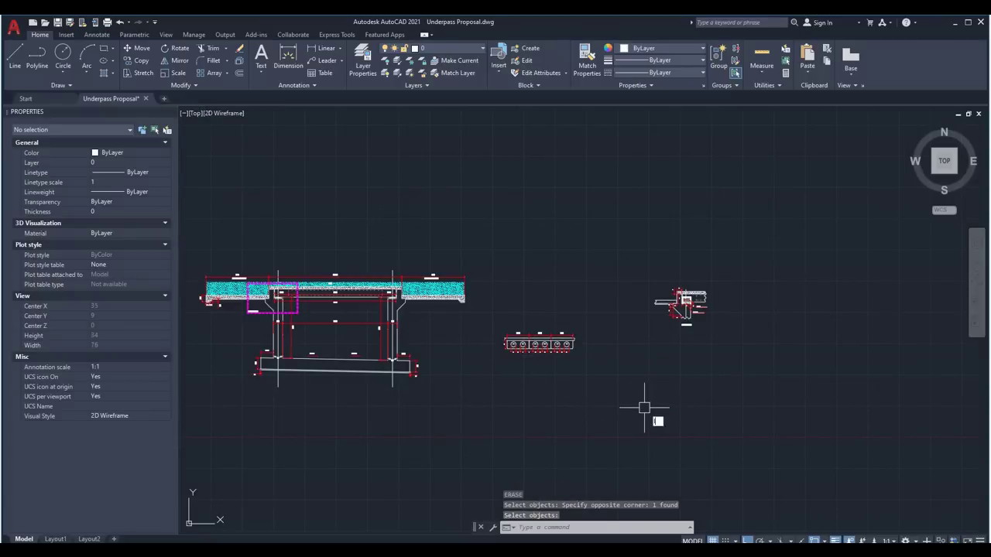
# Draw a slanted line in the empty area below Detail A, rising to the right, with Ortho turned off.
pyautogui.press('l')
pyautogui.press('space')
pyautogui.click(608, 451)
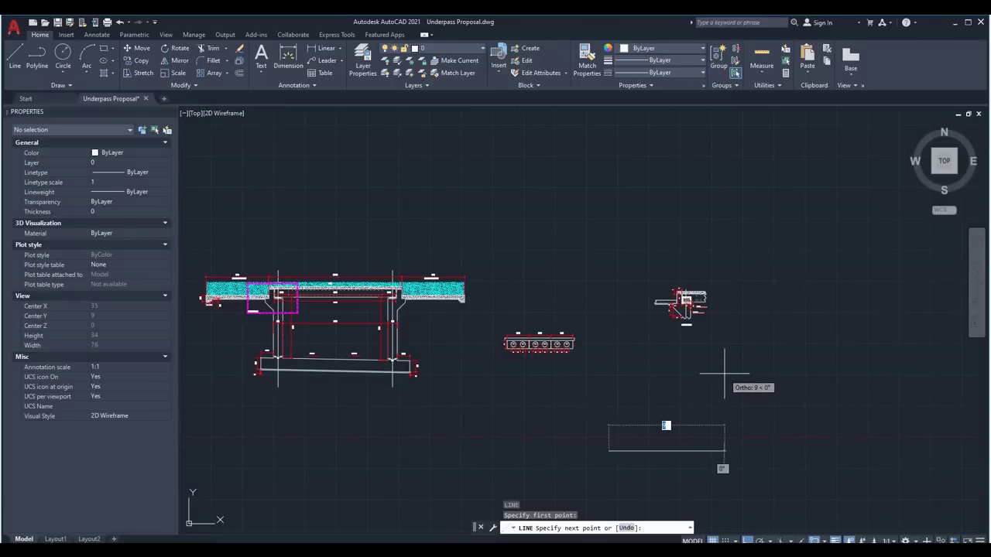
pyautogui.press('F8')
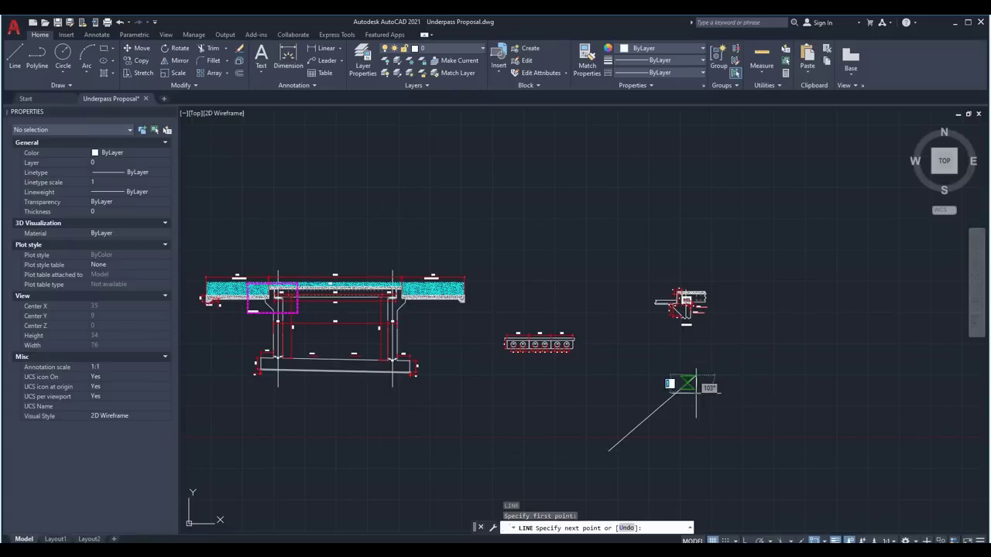
pyautogui.click(696, 376)
pyautogui.rightClick(720, 417)
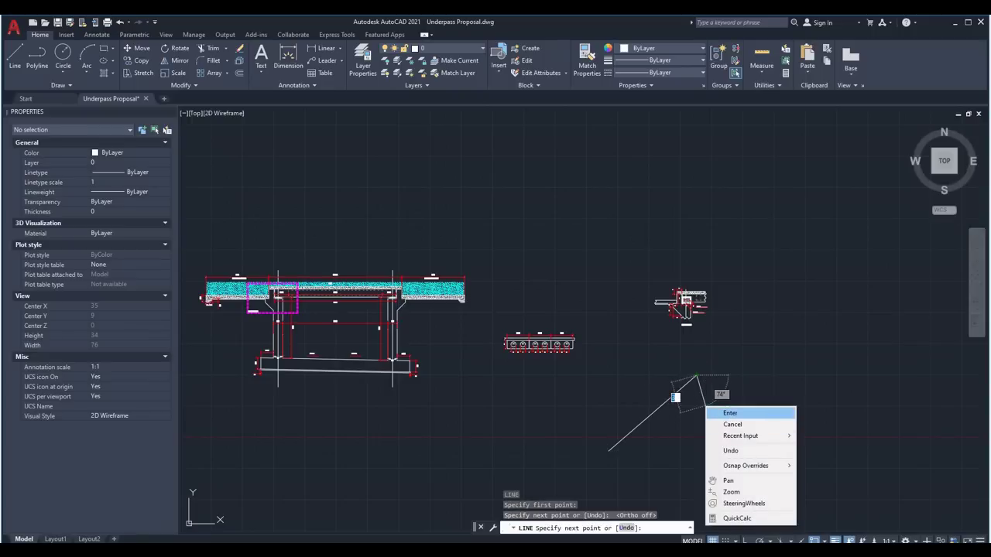
pyautogui.click(727, 413)
# Start aligning the voided slab section and its dimensions, matching its upper-left corner to the slanted line's lower endpoint.
pyautogui.scroll(4, 548, 364)
pyautogui.write('al')
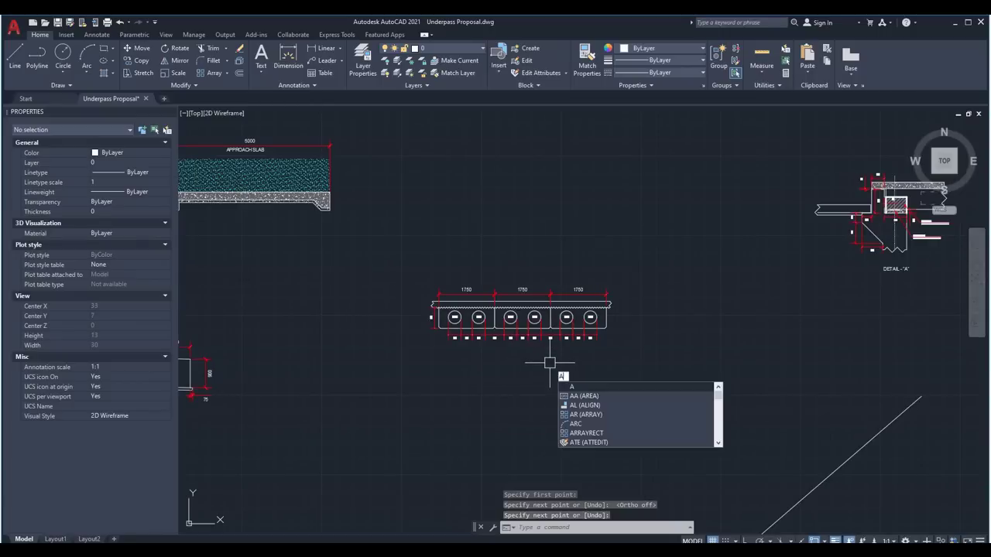
pyautogui.press('Return')
pyautogui.click(670, 266)
pyautogui.click(550, 376)
pyautogui.scroll(5, 429, 323)
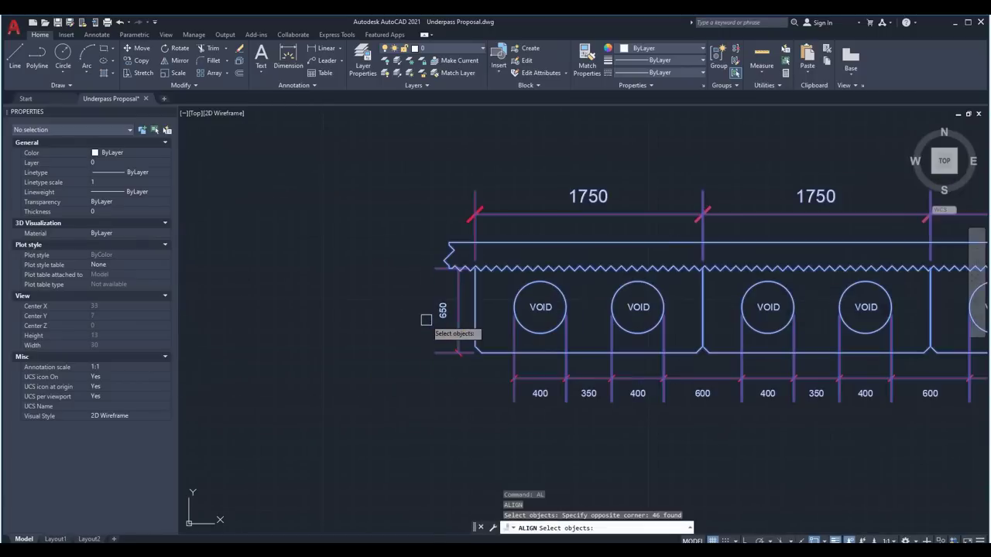
pyautogui.press('Return')
pyautogui.click(450, 247)
pyautogui.scroll(-6, 507, 325)
pyautogui.moveTo(599, 369); pyautogui.dragTo(488, 227, button='middle')
pyautogui.click(654, 462)
# Match the section's upper-right corner to the slanted line's upper endpoint and finish the alignment without scaling the objects.
pyautogui.scroll(6, 575, 149)
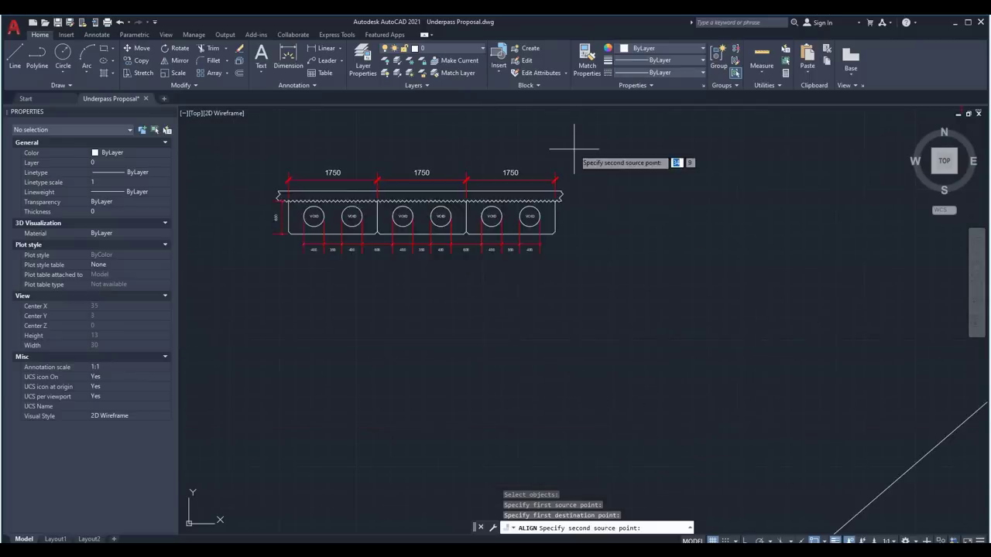
pyautogui.click(539, 255)
pyautogui.scroll(-6, 710, 263)
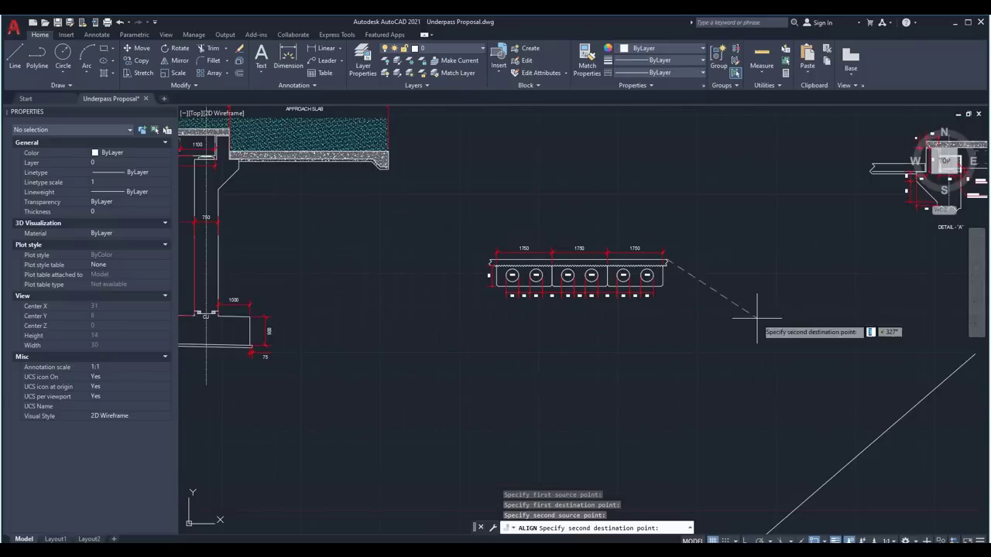
pyautogui.moveTo(760, 321); pyautogui.dragTo(556, 237, button='middle')
pyautogui.click(764, 269)
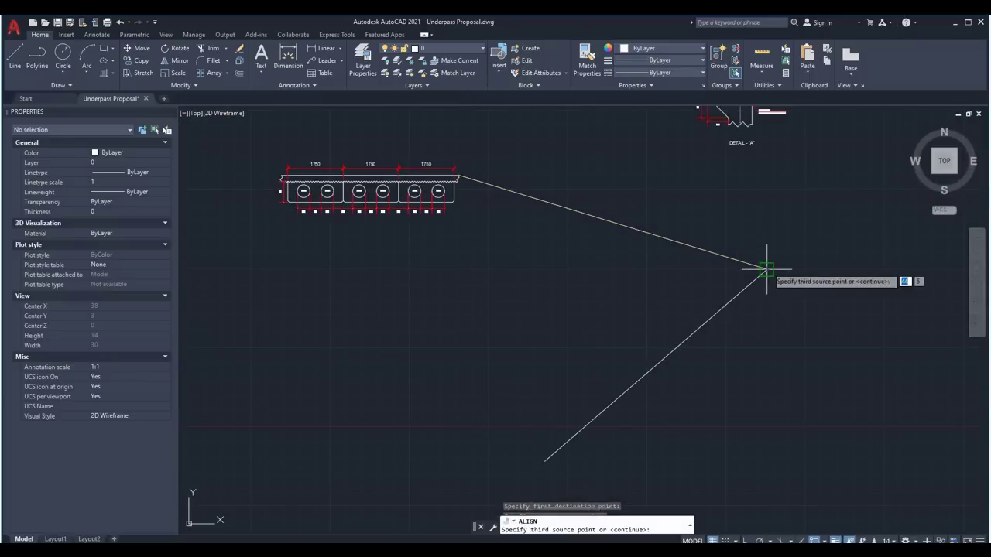
pyautogui.moveTo(740, 338); pyautogui.dragTo(706, 287, button='middle')
pyautogui.press('Return')
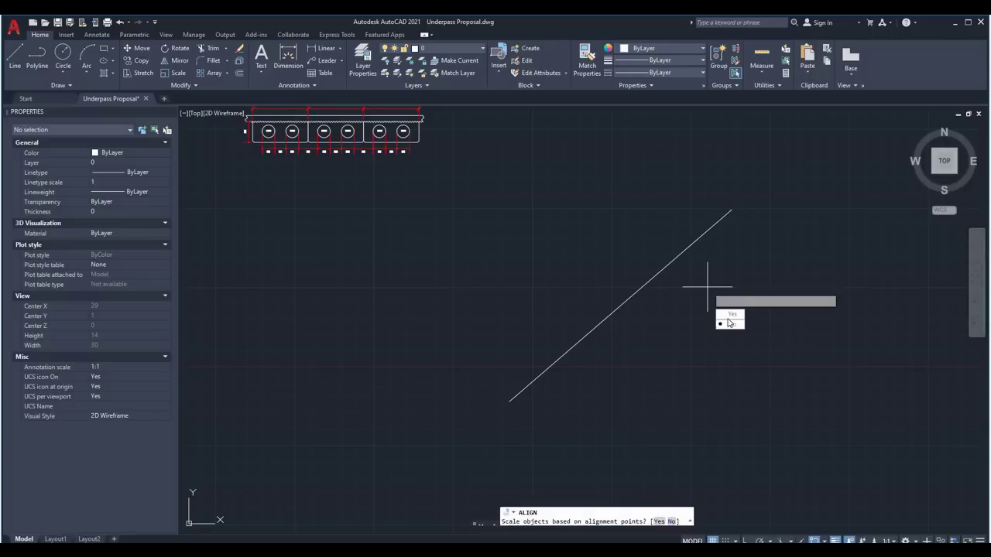
pyautogui.click(727, 321)
# Inspect the unscaled slab section along the slanted line, and undo its alignment.
pyautogui.scroll(2, 635, 333)
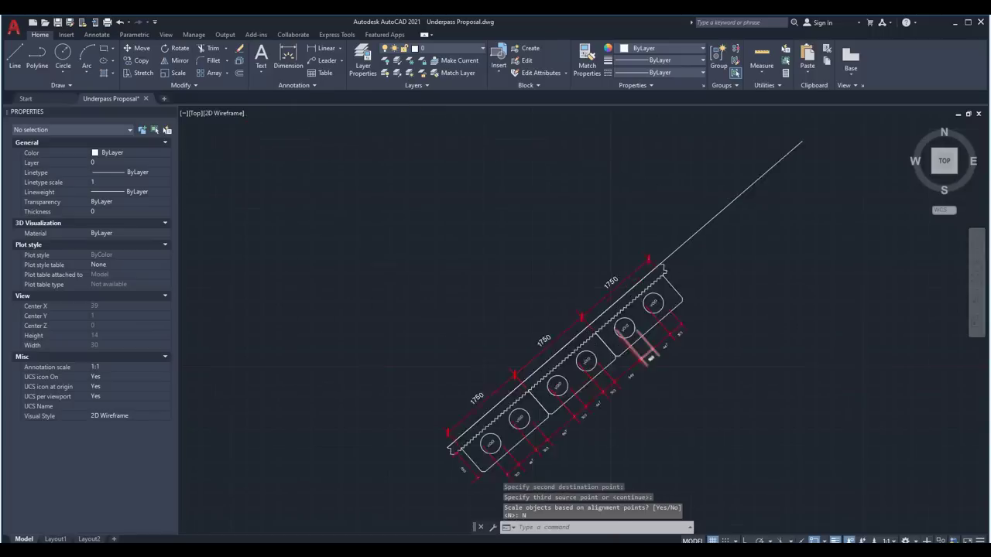
pyautogui.scroll(2, 580, 323)
pyautogui.scroll(-4, 678, 276)
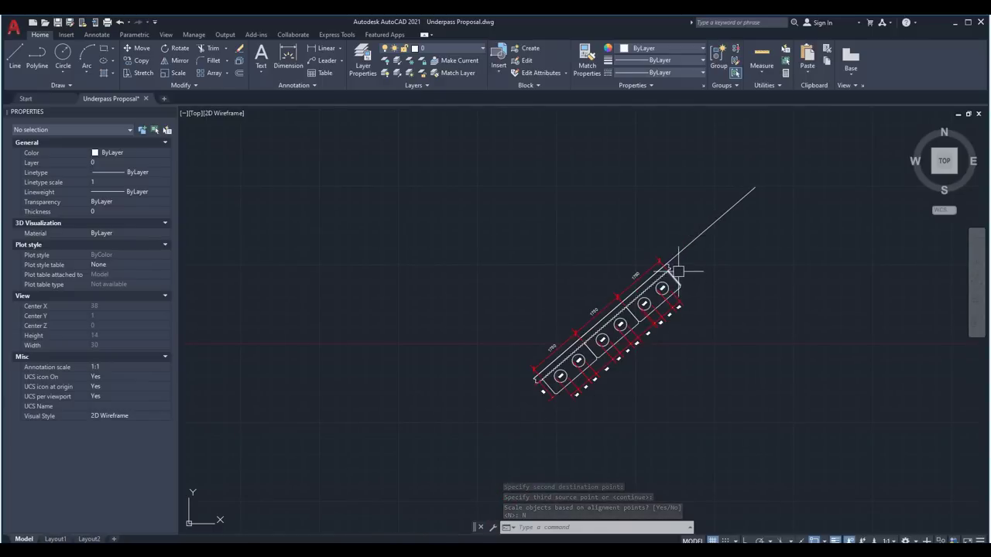
pyautogui.hotkey('ctrl', 'z')
pyautogui.hotkey('ctrl', 'z')
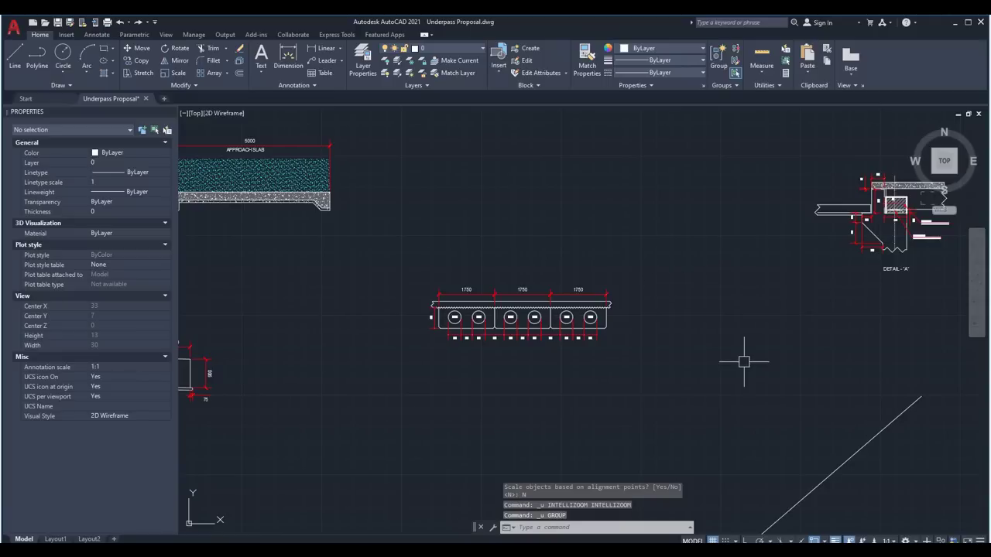
# Erase the slanted line below Detail A.
pyautogui.write('e')
pyautogui.press('Return')
pyautogui.click(914, 467)
pyautogui.click(766, 387)
pyautogui.press('Return')
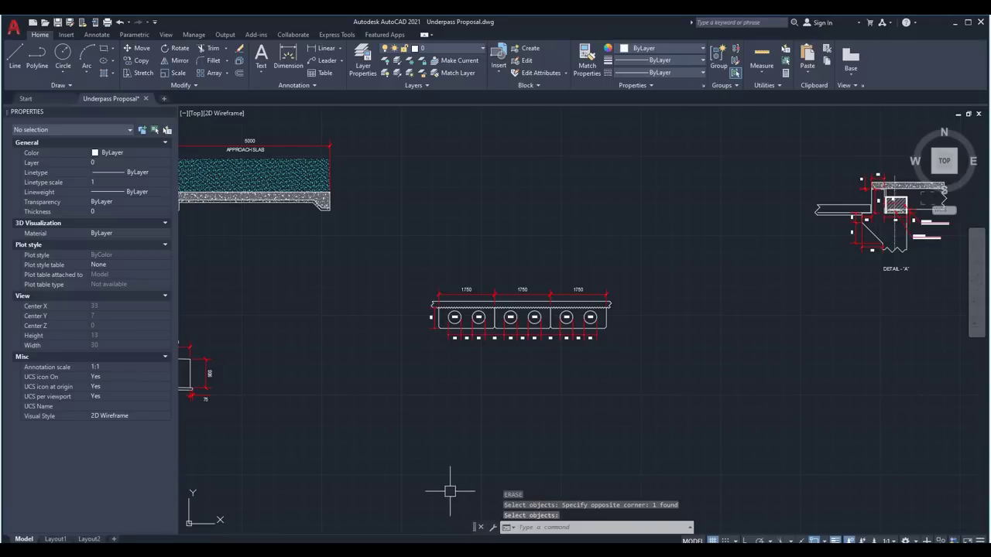
# Switch to the slides to check the list of commands starting with A, and return to the AutoCAD drawing.
pyautogui.hotkey('alt', 'Tab')
pyautogui.hotkey('alt', 'Tab')
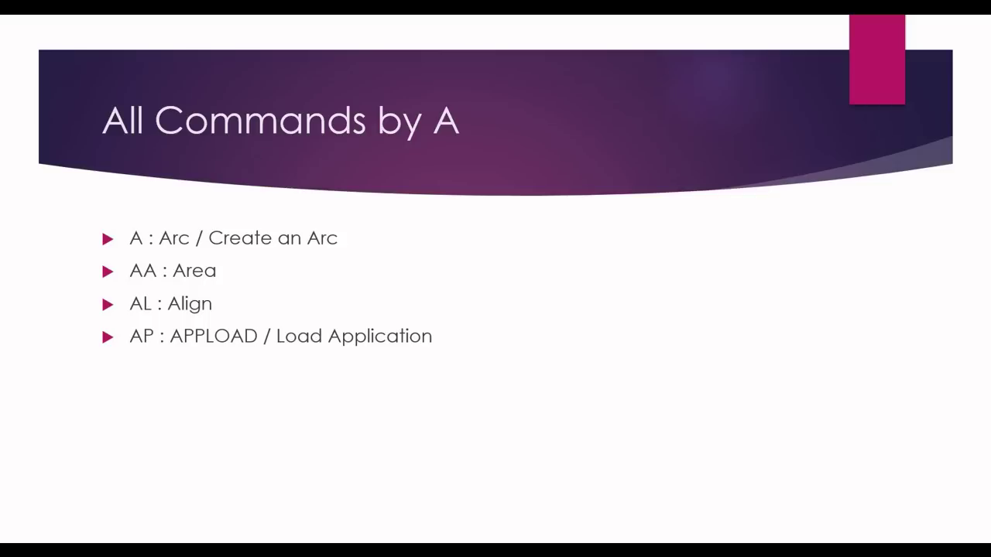
pyautogui.hotkey('alt', 'Tab')
# Open the Load/Unload Applications dialog with the AP command and browse to Local Disk (D:).
pyautogui.write('A')
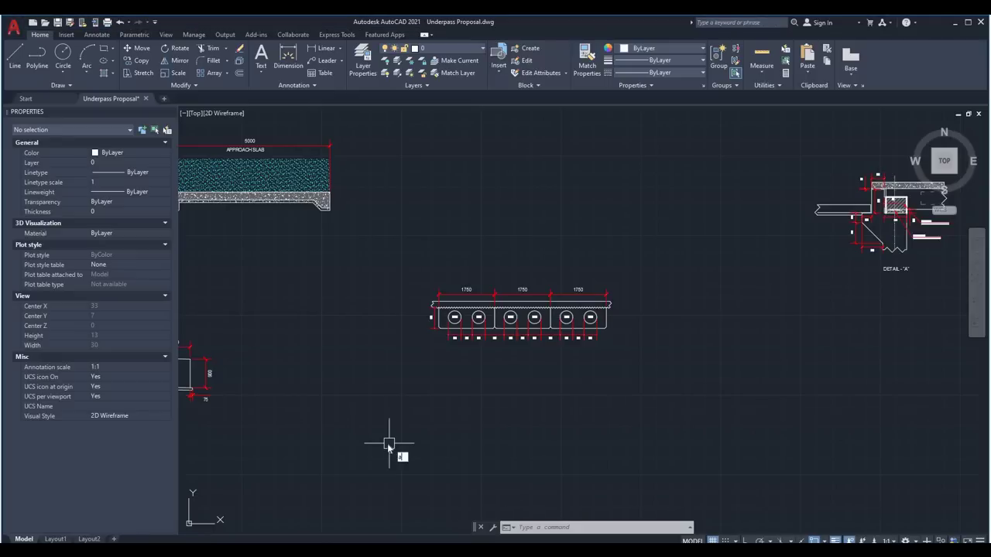
pyautogui.write('P')
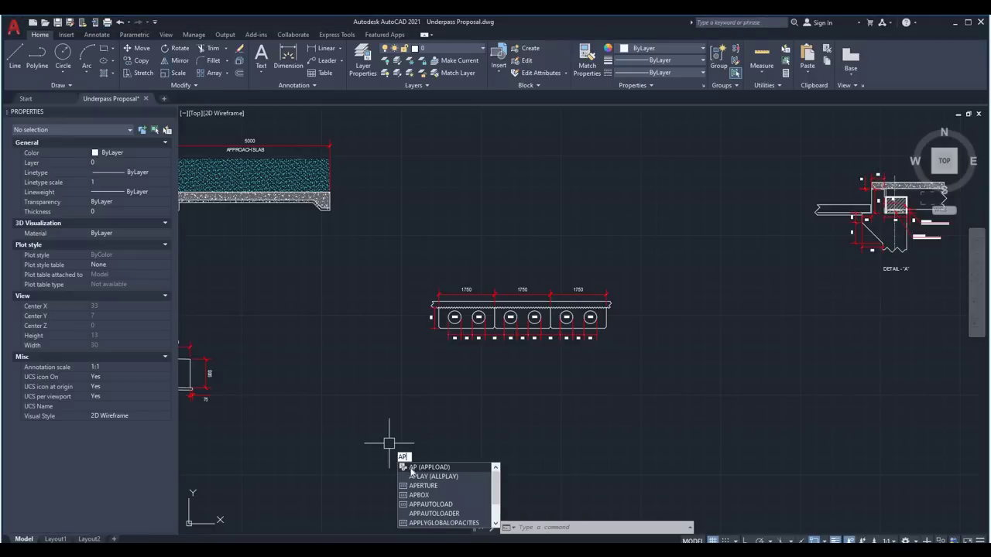
pyautogui.press('Return')
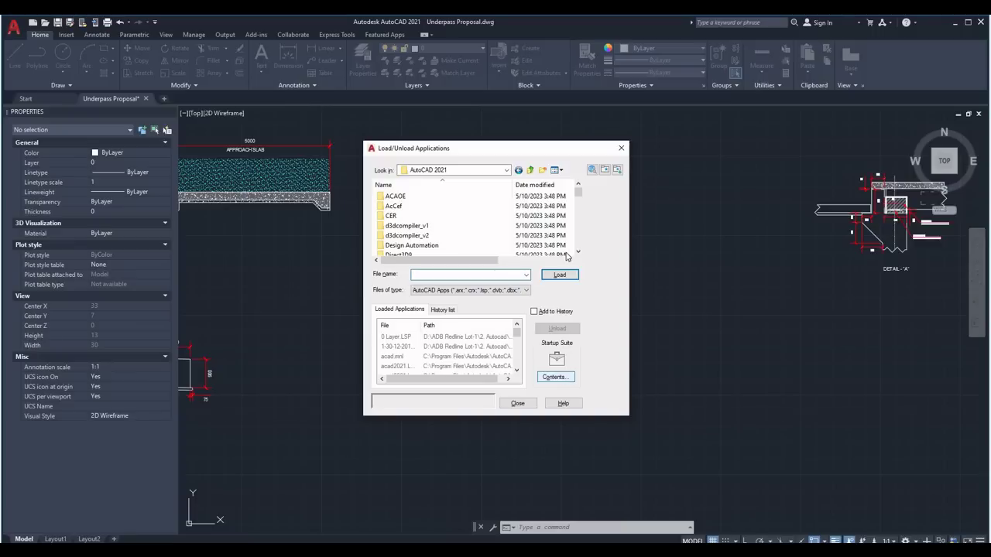
pyautogui.scroll(-2, 459, 240)
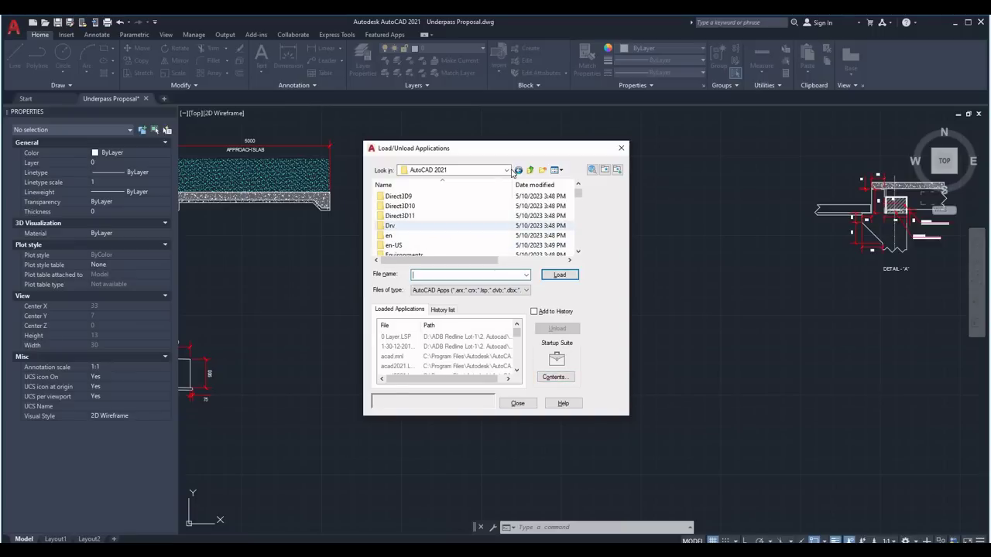
pyautogui.click(506, 171)
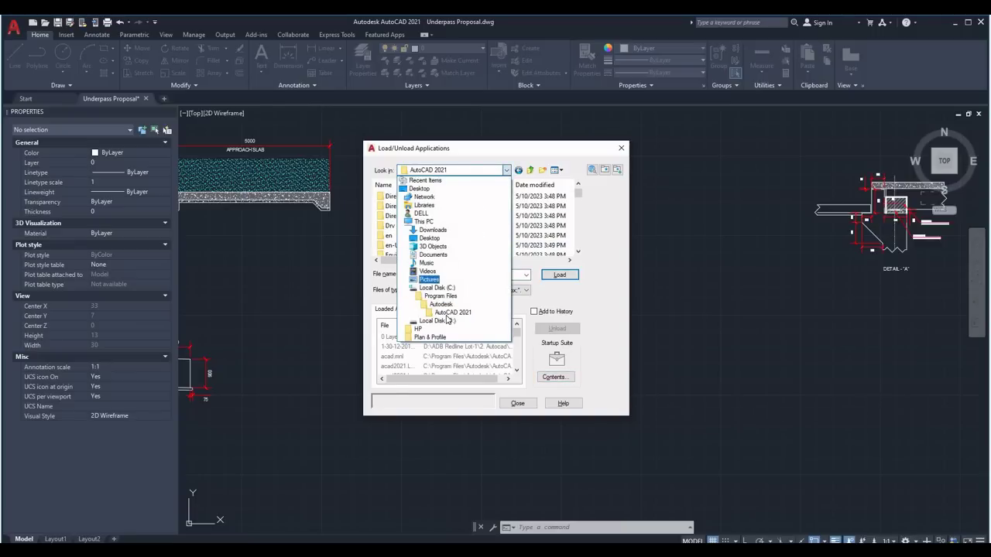
pyautogui.click(438, 320)
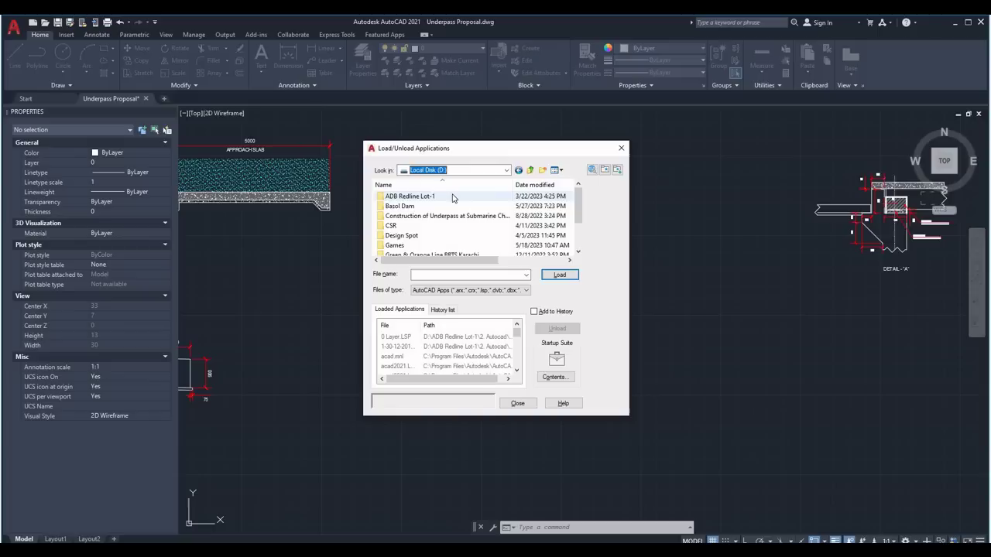
pyautogui.doubleClick(454, 198)
pyautogui.scroll(-2, 504, 216)
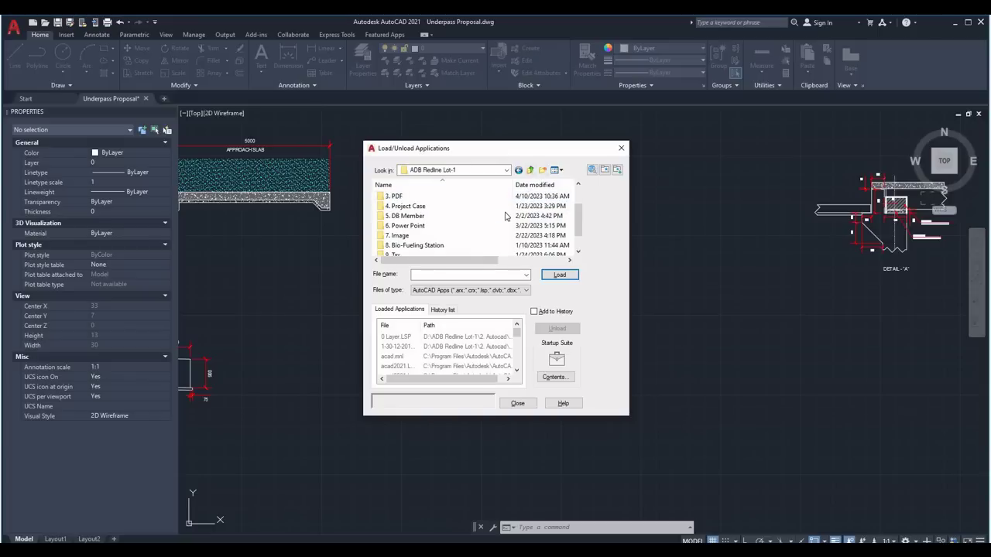
pyautogui.press('BackSpace')
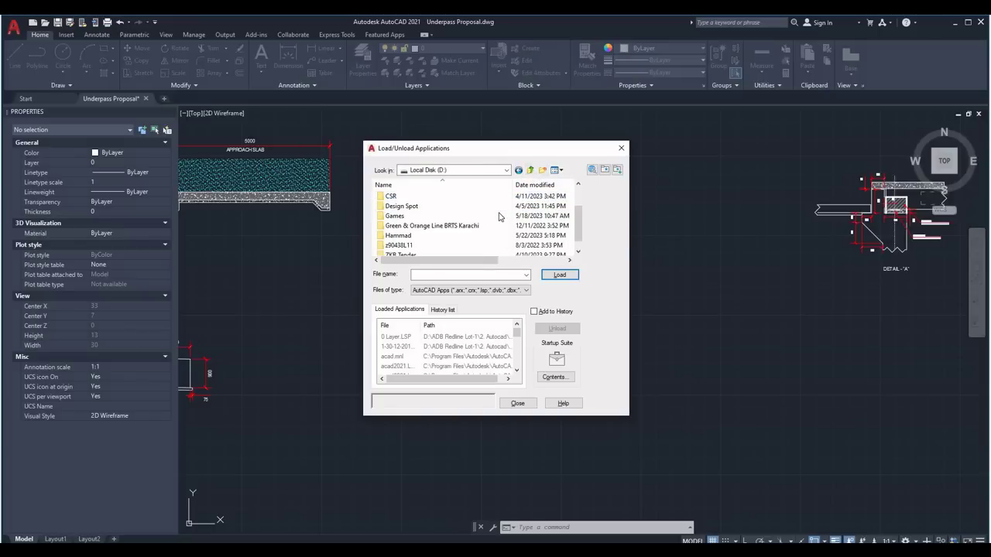
pyautogui.doubleClick(418, 207)
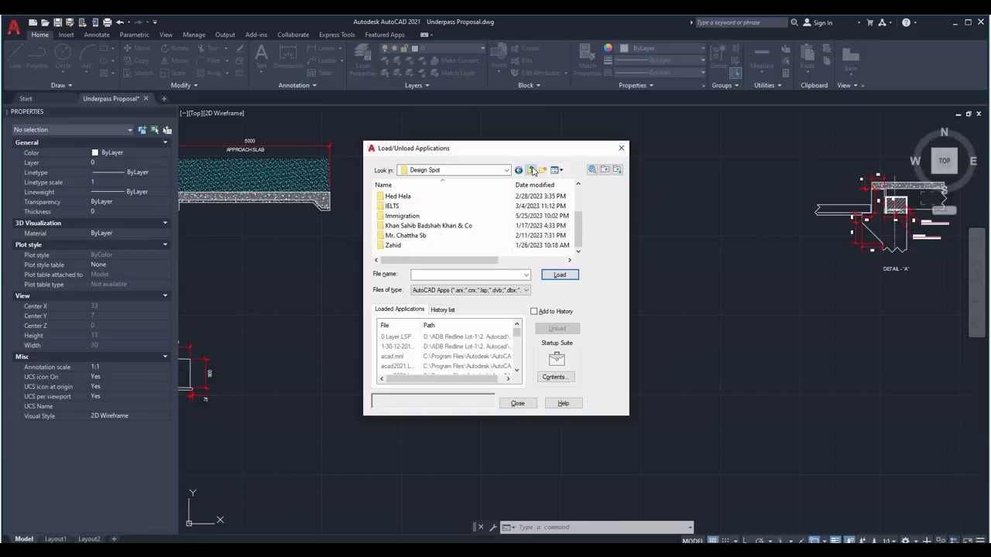
pyautogui.click(531, 170)
pyautogui.scroll(-2, 495, 216)
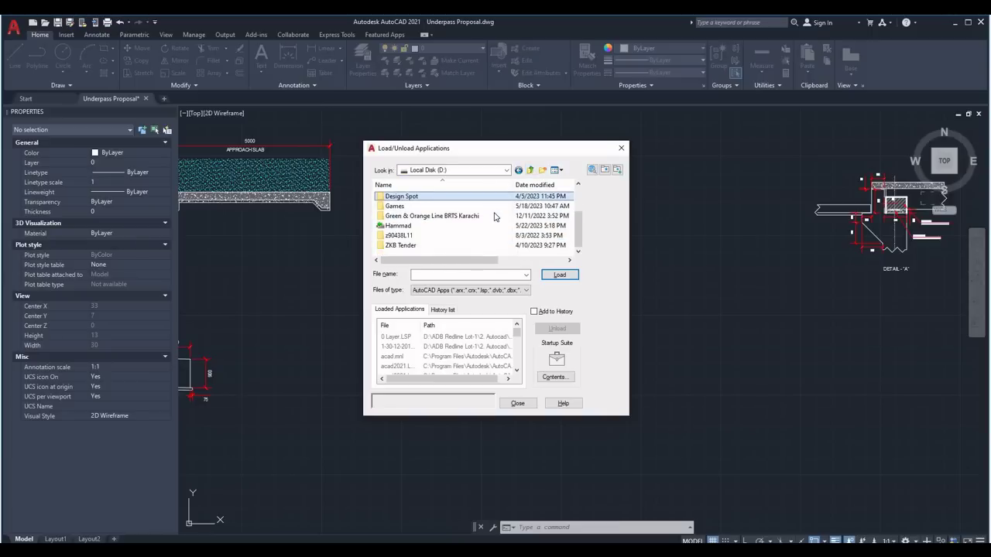
pyautogui.scroll(2, 495, 216)
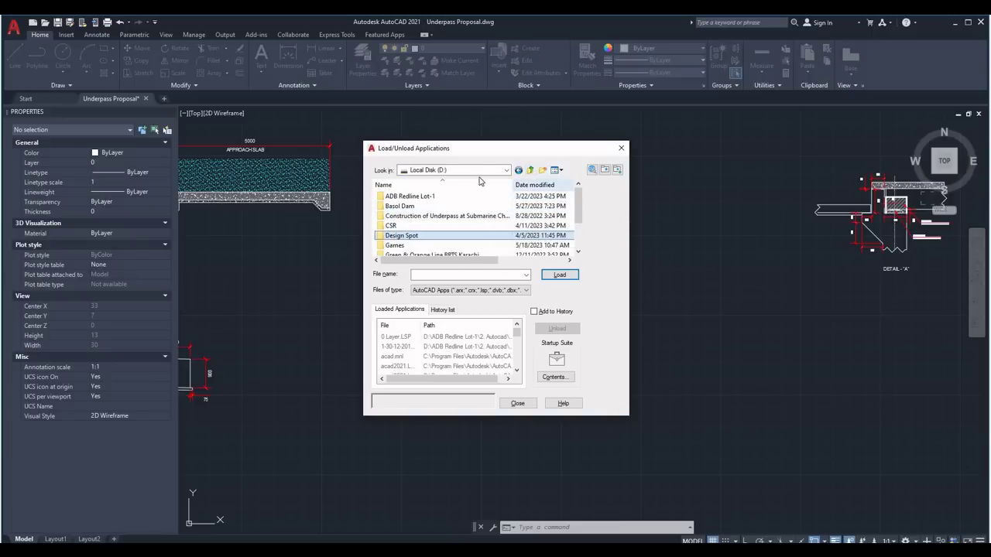
pyautogui.click(479, 171)
pyautogui.click(501, 173)
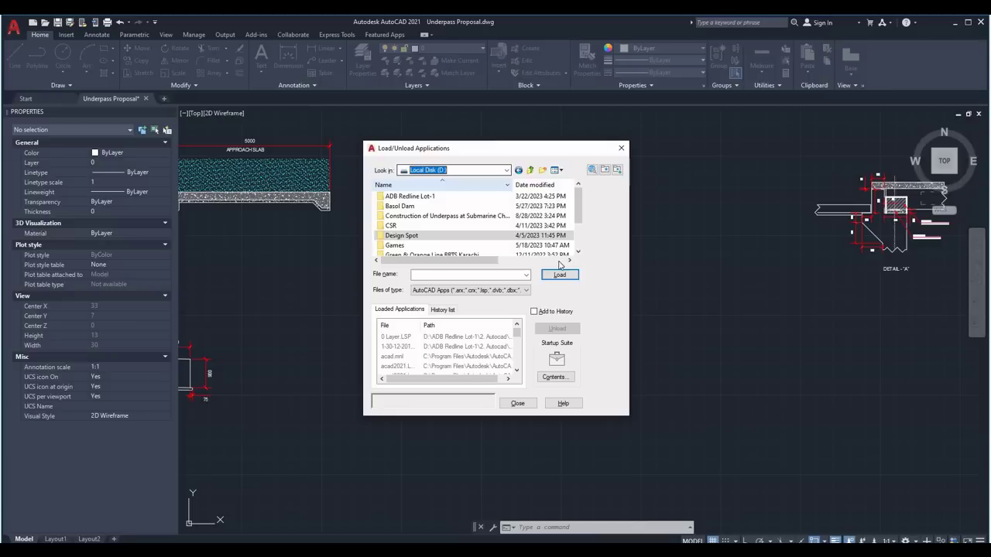
# Browse from drive D: through the ADB Redline Lot-1 and 2. Autocad folders to the Lisp folder.
pyautogui.doubleClick(439, 196)
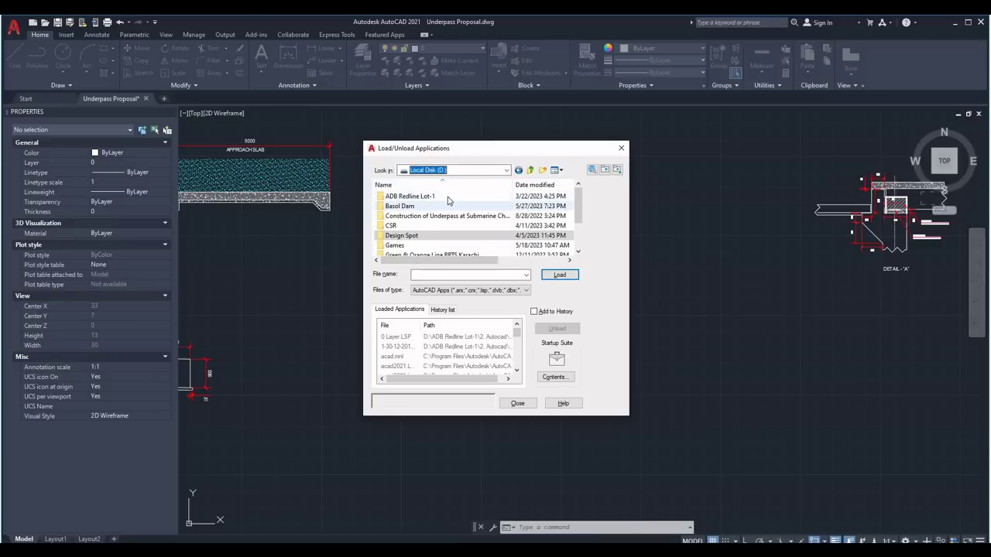
pyautogui.doubleClick(439, 216)
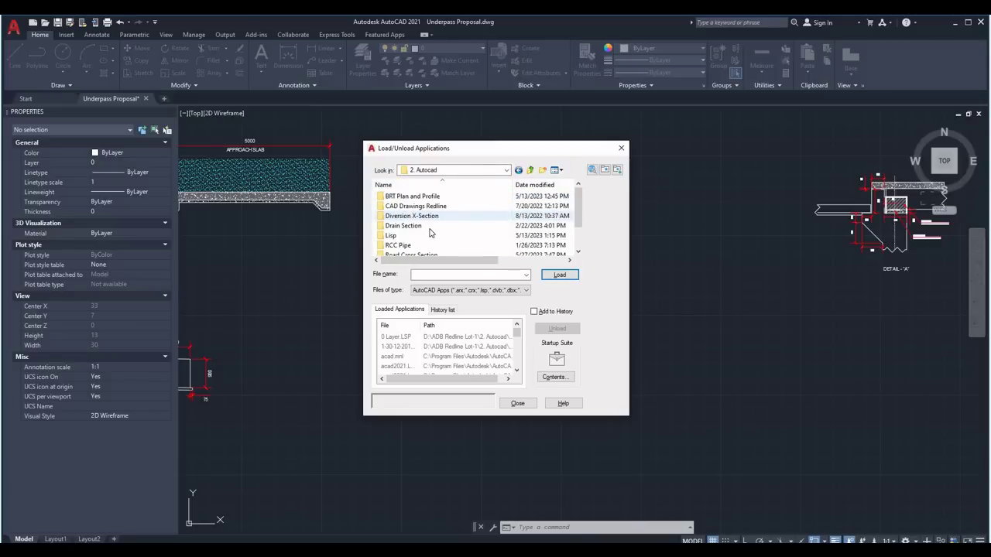
pyautogui.doubleClick(427, 234)
# Select all the AutoLISP files in the Lisp folder, and close the dialog without loading them.
pyautogui.click(429, 225)
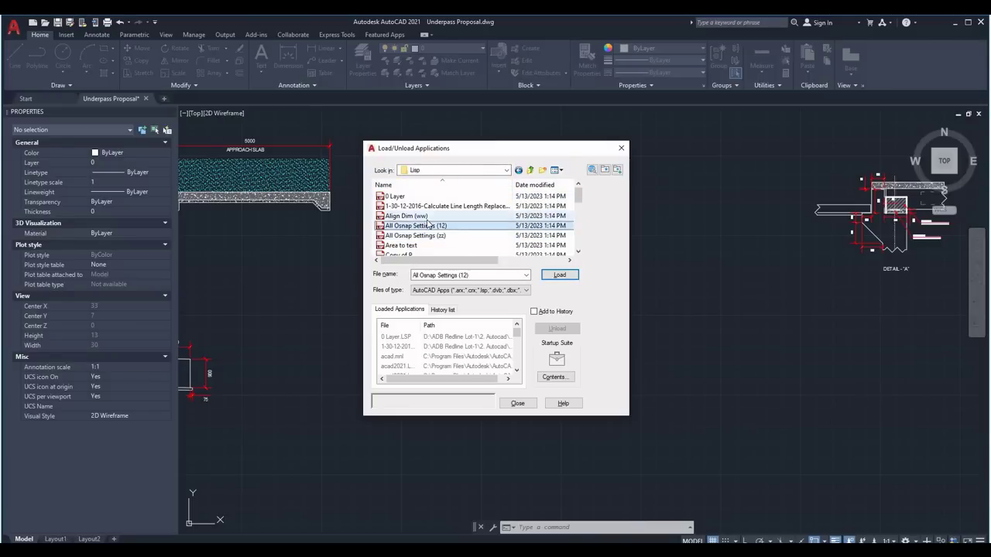
pyautogui.scroll(-1, 428, 224)
pyautogui.scroll(1, 428, 224)
pyautogui.hotkey('ctrl', 'a')
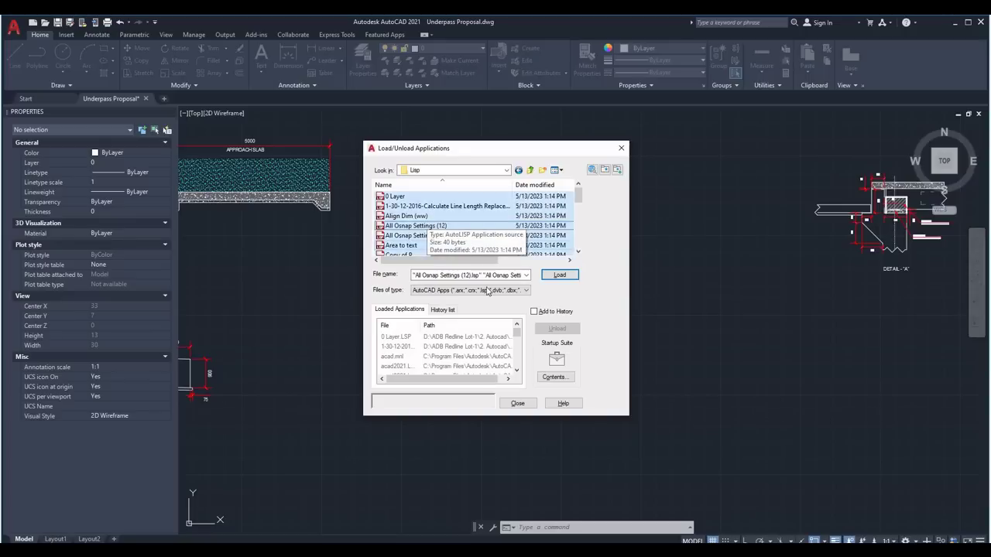
pyautogui.click(518, 404)
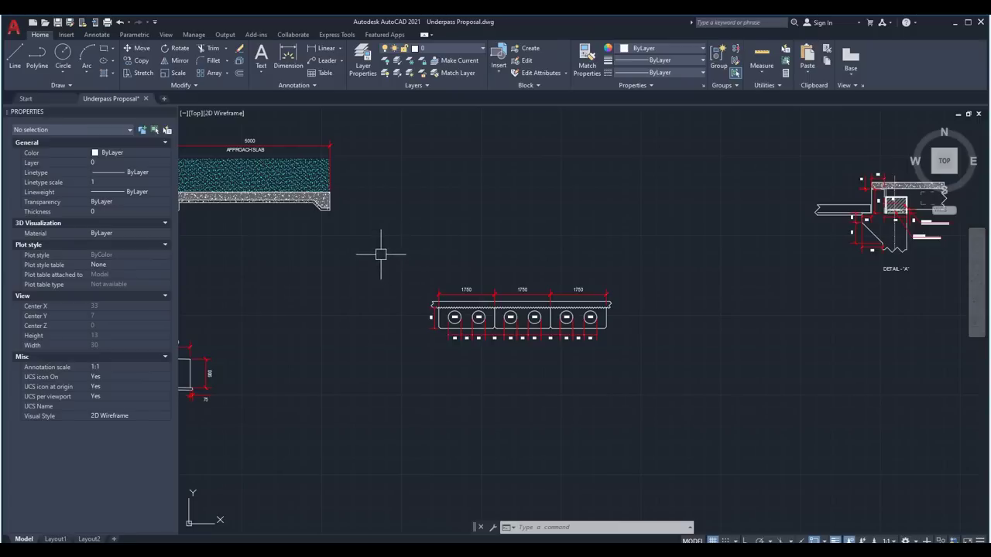
pyautogui.click(419, 220)
pyautogui.click(431, 233)
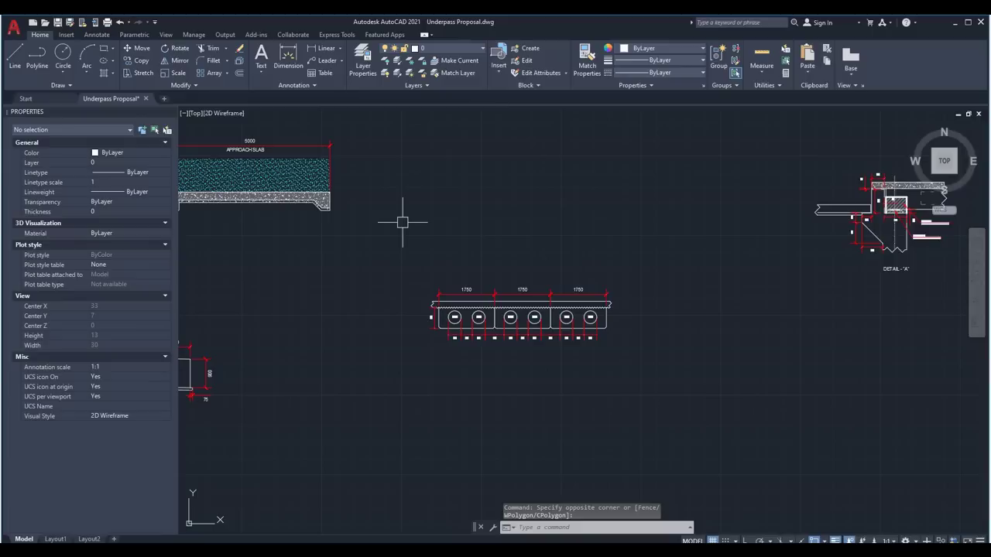